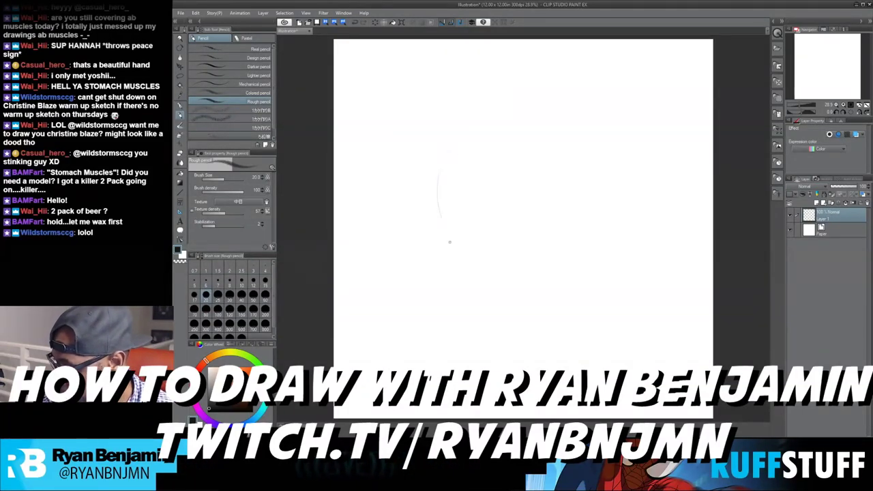
# Sketch a tall egg-shaped oval for the ribcage with loose overlapping strokes in the middle of the canvas.
pyautogui.moveTo(442, 178); pyautogui.dragTo(484, 297)
pyautogui.moveTo(526, 178); pyautogui.dragTo(525, 272)
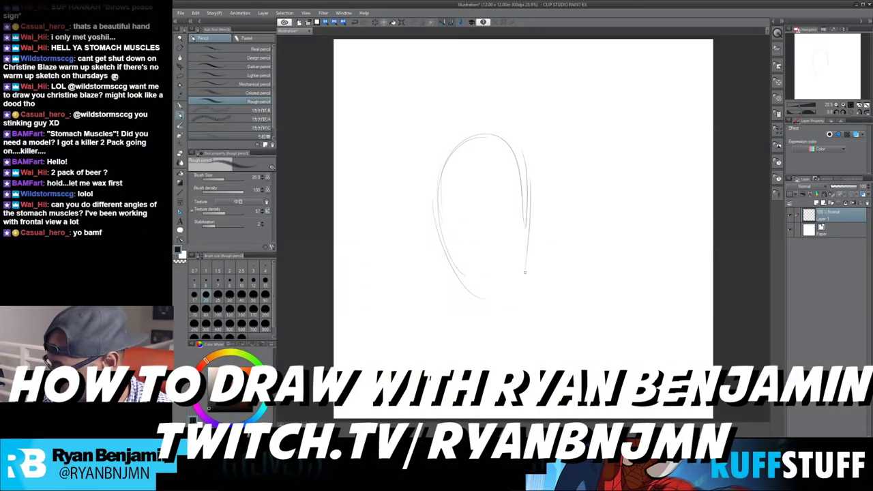
pyautogui.moveTo(527, 164)
pyautogui.mouseDown()
pyautogui.moveTo(522, 277)
pyautogui.moveTo(532, 185)
pyautogui.moveTo(506, 282)
pyautogui.mouseUp()
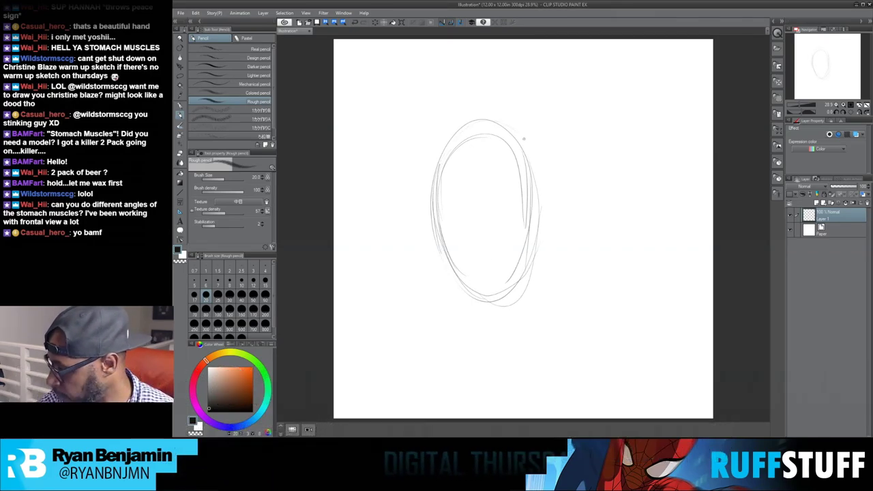
pyautogui.moveTo(539, 236); pyautogui.dragTo(484, 311)
pyautogui.moveTo(503, 126); pyautogui.dragTo(540, 177)
# Sketch the torso's curved centre line, collarbone and chest guidelines, and the far side of the ribcage inside the oval.
pyautogui.moveTo(465, 142); pyautogui.dragTo(486, 292)
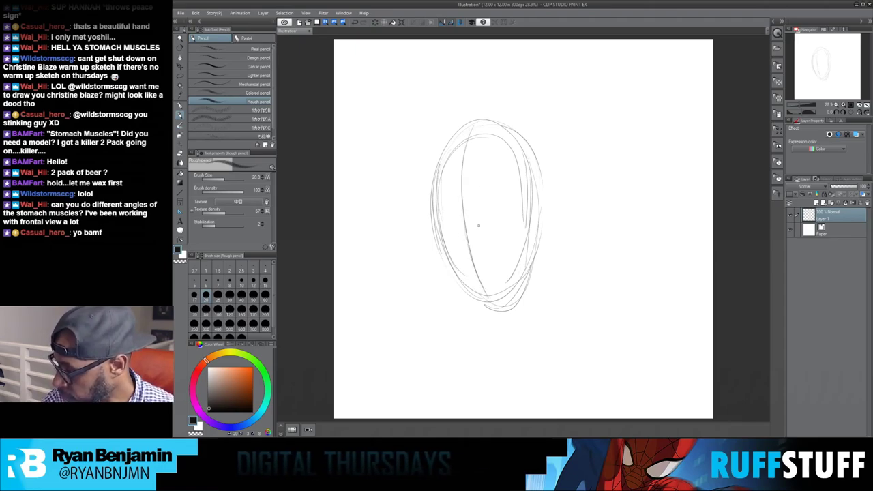
pyautogui.moveTo(433, 199)
pyautogui.mouseDown()
pyautogui.moveTo(484, 211)
pyautogui.moveTo(510, 174)
pyautogui.mouseUp()
pyautogui.moveTo(438, 165); pyautogui.dragTo(514, 158)
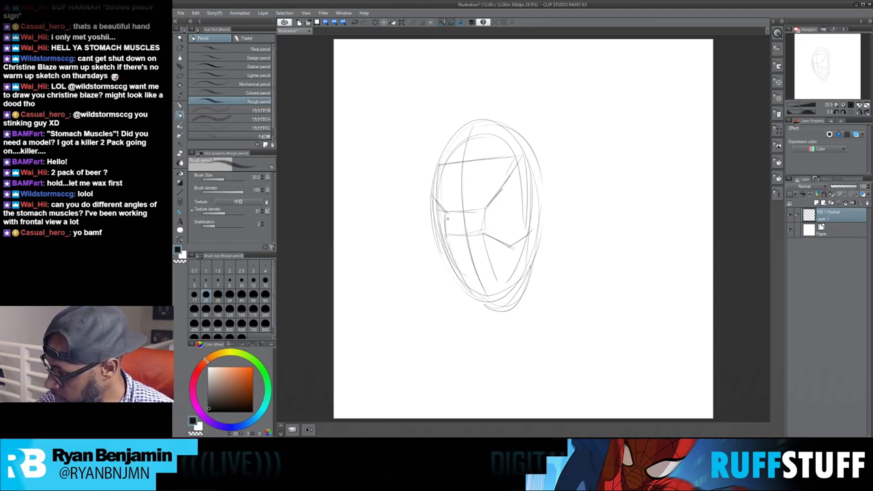
pyautogui.moveTo(432, 193); pyautogui.dragTo(442, 241)
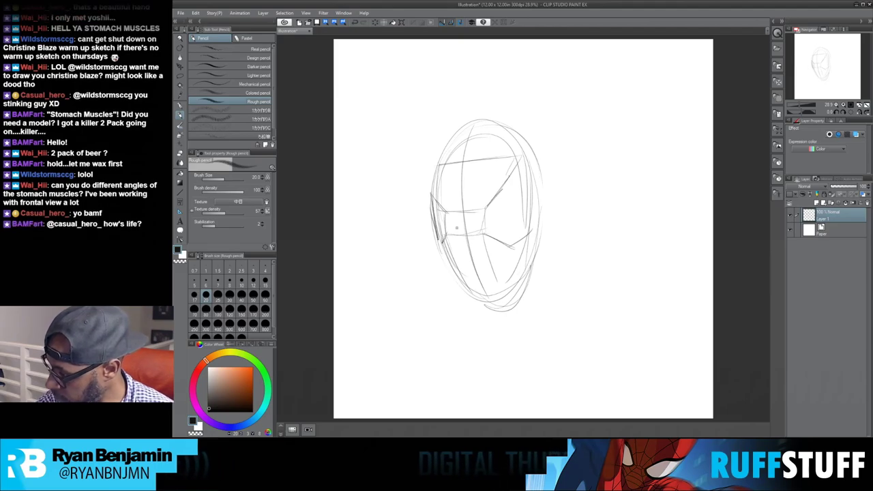
# Define the lower ribcage edge and sketch an oval arm socket at each shoulder.
pyautogui.moveTo(484, 236)
pyautogui.mouseDown()
pyautogui.moveTo(519, 249)
pyautogui.moveTo(540, 219)
pyautogui.mouseUp()
pyautogui.moveTo(511, 175)
pyautogui.mouseDown()
pyautogui.moveTo(516, 199)
pyautogui.moveTo(522, 167)
pyautogui.mouseUp()
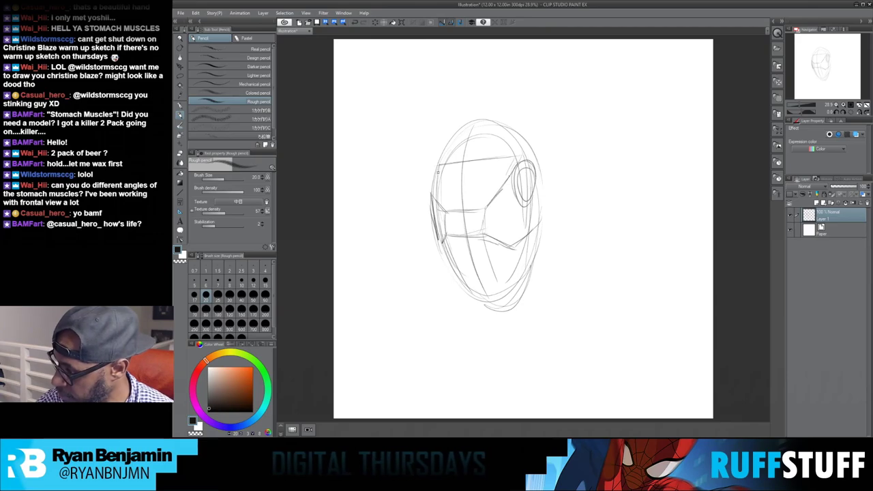
pyautogui.moveTo(450, 167)
pyautogui.mouseDown()
pyautogui.moveTo(445, 179)
pyautogui.moveTo(530, 146)
pyautogui.moveTo(543, 185)
pyautogui.moveTo(529, 197)
pyautogui.moveTo(542, 241)
pyautogui.mouseUp()
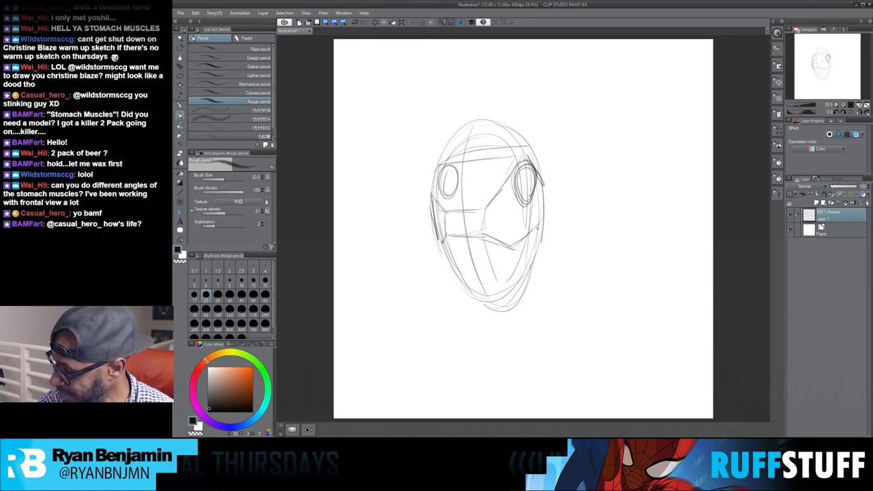
pyautogui.moveTo(461, 206)
pyautogui.mouseDown()
pyautogui.moveTo(462, 233)
pyautogui.moveTo(459, 182)
pyautogui.mouseUp()
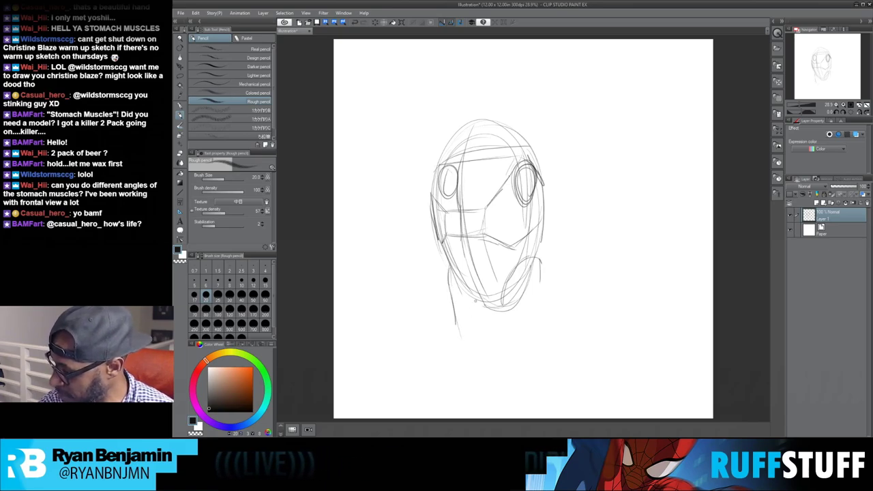
# Sketch the waist, hip and crotch lines below the ribcage, extending both sides of the torso downward.
pyautogui.moveTo(543, 257); pyautogui.dragTo(546, 306)
pyautogui.moveTo(483, 342); pyautogui.dragTo(498, 345)
pyautogui.moveTo(451, 303); pyautogui.dragTo(456, 386)
pyautogui.moveTo(546, 303); pyautogui.dragTo(555, 340)
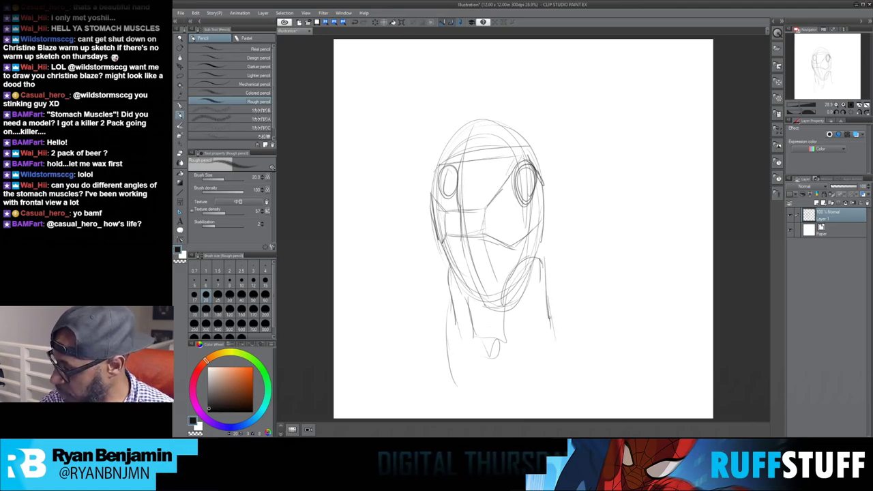
pyautogui.moveTo(536, 243); pyautogui.dragTo(541, 281)
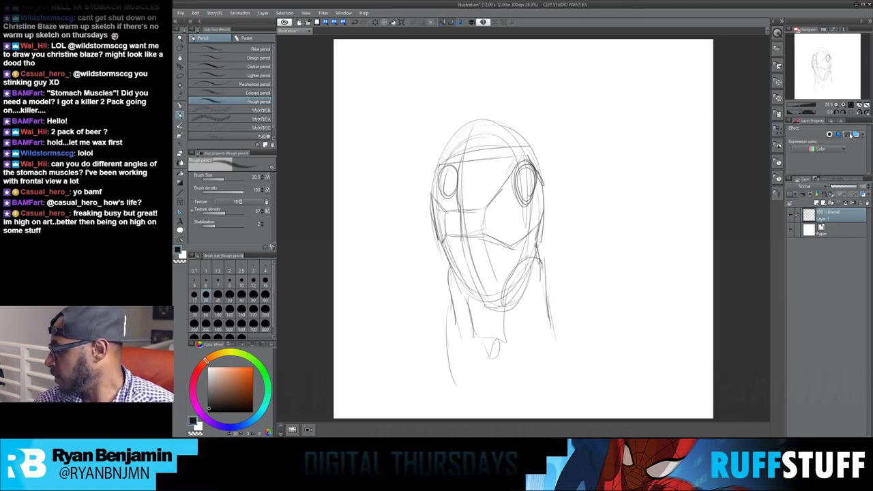
# Tint the rough torso on Layer 1 blue and draw an arrow pointing at its near shoulder.
pyautogui.click(854, 135)
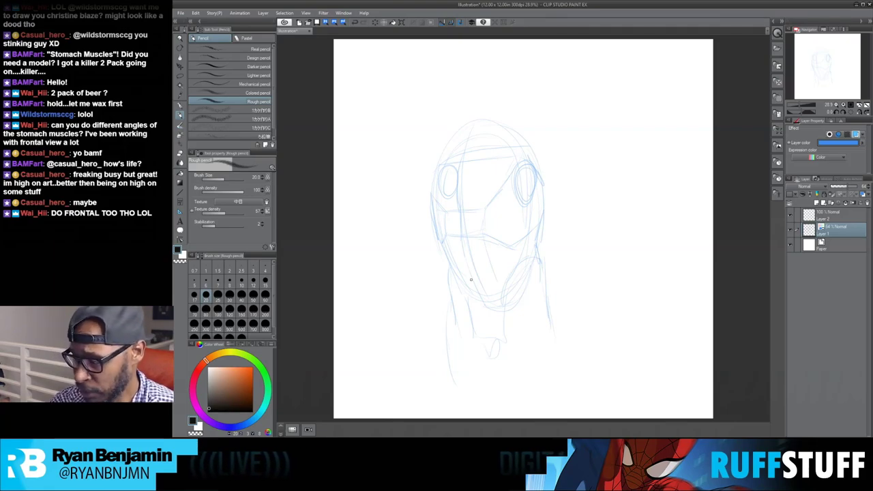
pyautogui.moveTo(655, 125); pyautogui.dragTo(574, 182)
pyautogui.moveTo(605, 140); pyautogui.dragTo(604, 175)
# On Layer 2, draw the neck and arm openings, chest, torso sides and rib arch in dark pencil over the blue sketch.
pyautogui.click(837, 216)
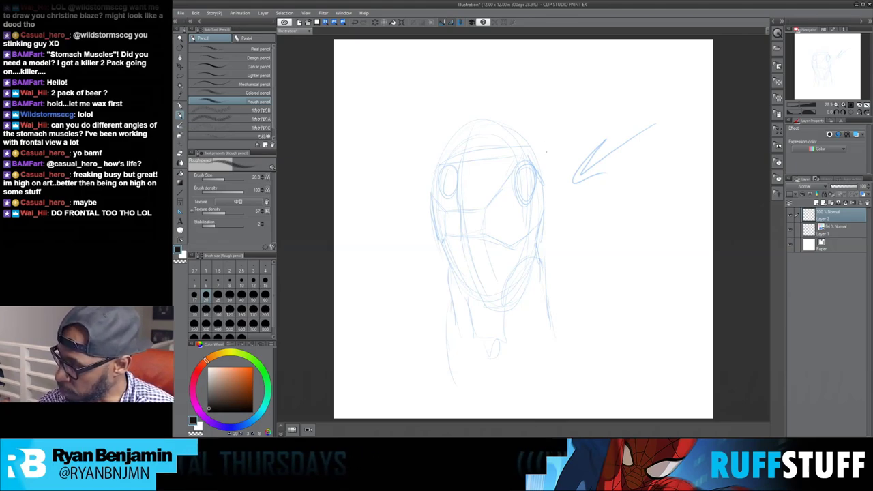
pyautogui.moveTo(468, 150); pyautogui.dragTo(471, 152)
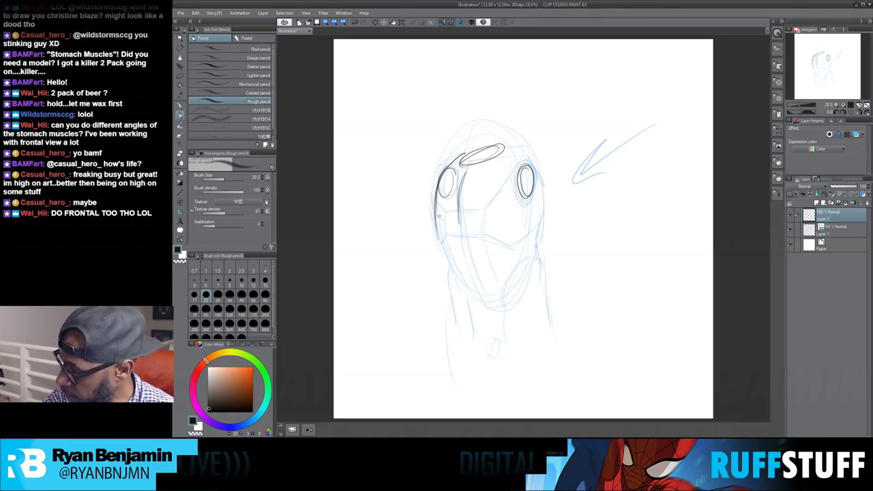
pyautogui.moveTo(437, 217)
pyautogui.mouseDown()
pyautogui.moveTo(474, 220)
pyautogui.moveTo(512, 194)
pyautogui.mouseUp()
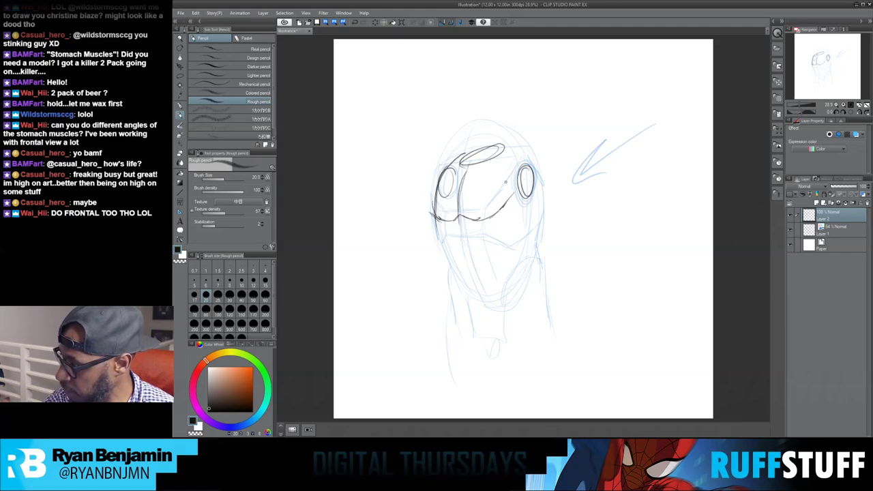
pyautogui.moveTo(537, 164); pyautogui.dragTo(543, 226)
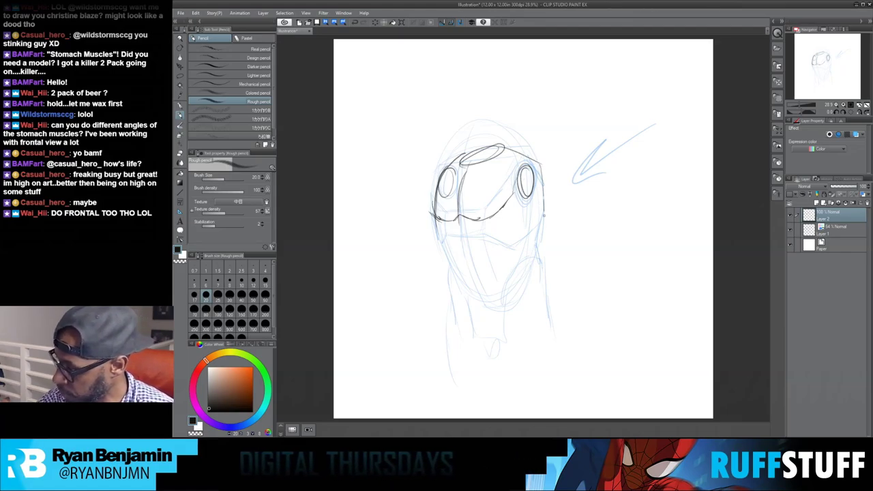
pyautogui.moveTo(499, 216)
pyautogui.mouseDown()
pyautogui.moveTo(535, 249)
pyautogui.moveTo(491, 241)
pyautogui.moveTo(501, 251)
pyautogui.mouseUp()
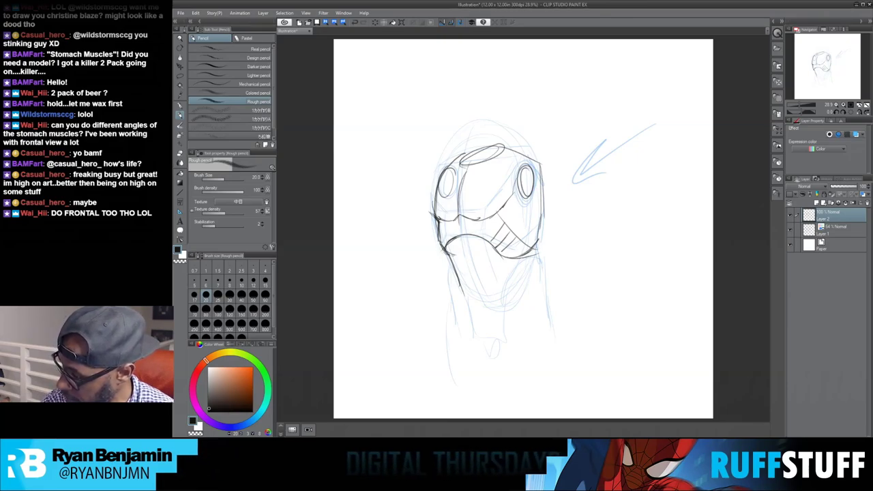
# Hatch the hollow under the rib arch, the neck opening and the near arm socket.
pyautogui.moveTo(448, 254); pyautogui.dragTo(471, 237)
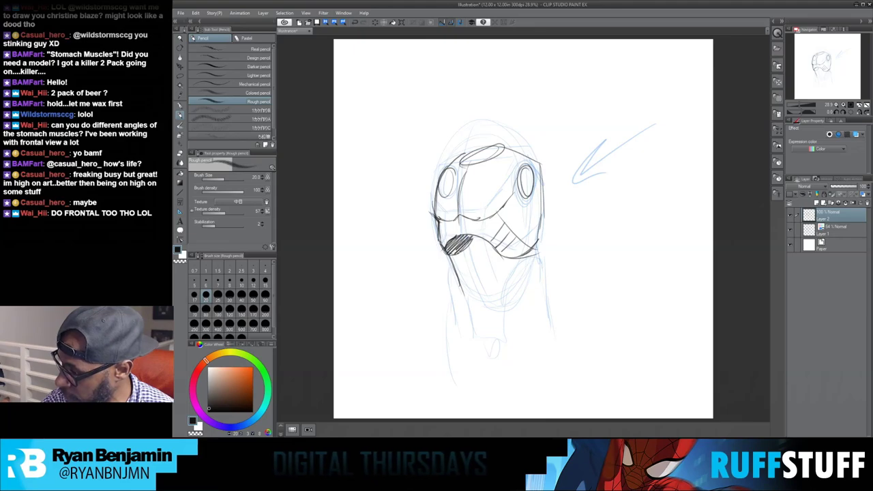
pyautogui.moveTo(469, 163)
pyautogui.mouseDown()
pyautogui.moveTo(459, 232)
pyautogui.moveTo(499, 145)
pyautogui.mouseUp()
pyautogui.moveTo(521, 183); pyautogui.dragTo(532, 171)
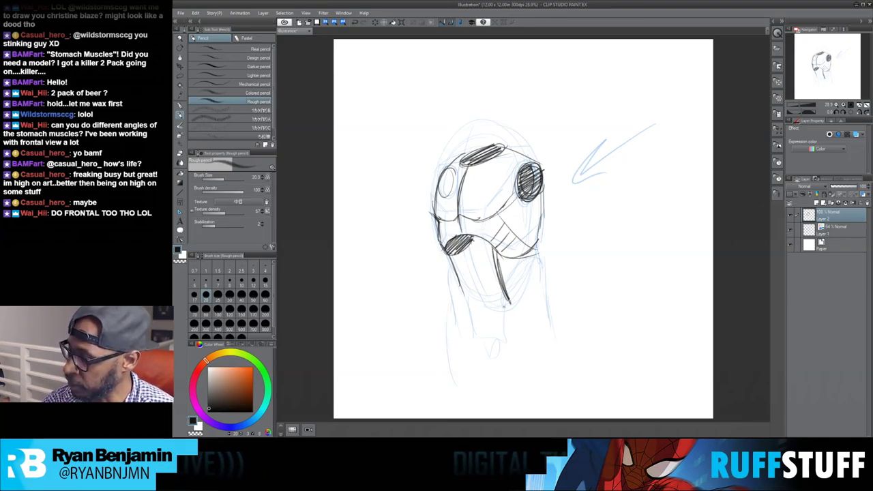
# Draw the rounded pelvis with its leg openings below the waist and darken the near side of the ribcage.
pyautogui.moveTo(508, 301)
pyautogui.mouseDown()
pyautogui.moveTo(487, 332)
pyautogui.moveTo(461, 295)
pyautogui.moveTo(508, 300)
pyautogui.moveTo(523, 337)
pyautogui.mouseUp()
pyautogui.moveTo(469, 336)
pyautogui.mouseDown()
pyautogui.moveTo(485, 345)
pyautogui.moveTo(521, 340)
pyautogui.moveTo(542, 313)
pyautogui.mouseUp()
pyautogui.moveTo(519, 340); pyautogui.dragTo(540, 315)
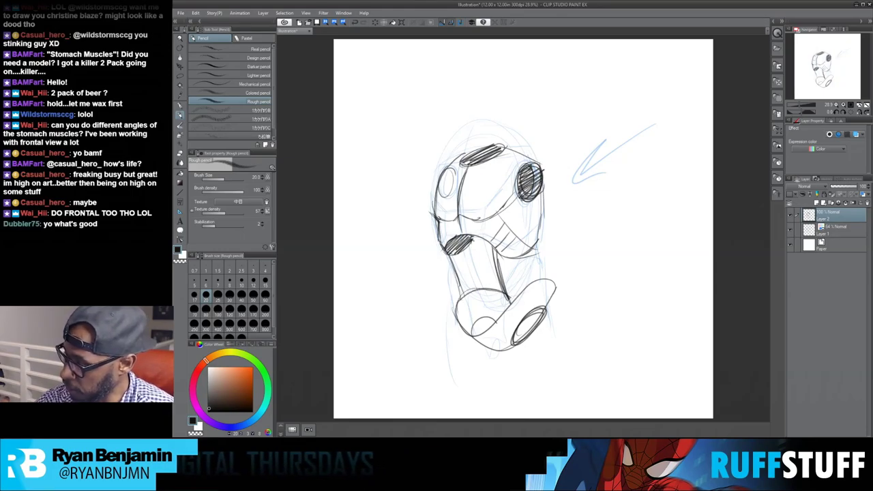
pyautogui.moveTo(543, 189); pyautogui.dragTo(537, 238)
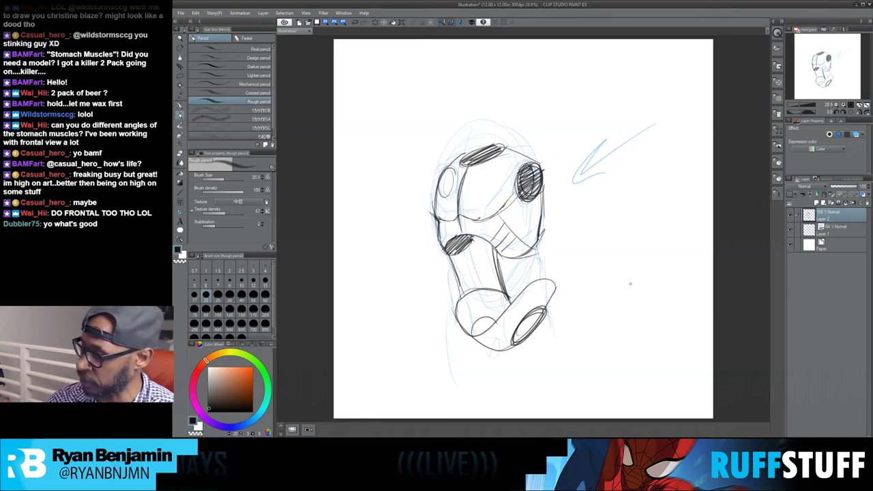
# Set up the next tracing pass by hiding Layer 1, tinting Layer 2 blue and adding a new layer above it.
pyautogui.click(791, 232)
pyautogui.click(856, 135)
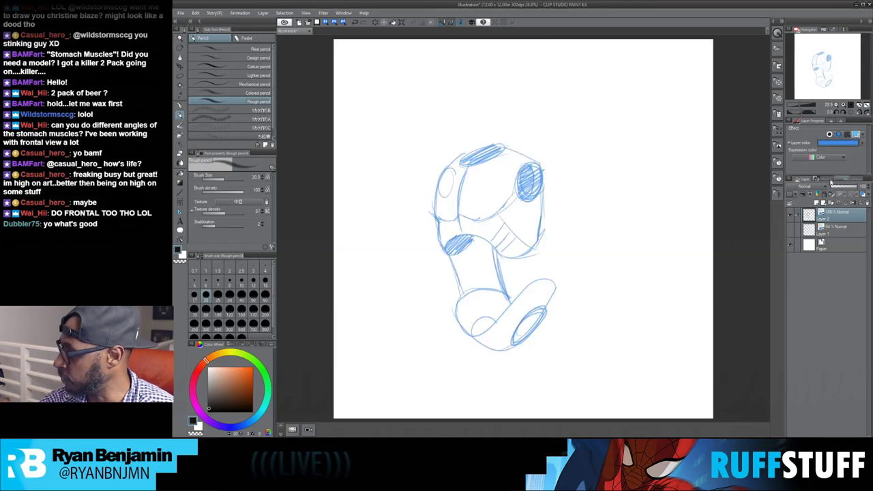
pyautogui.click(813, 204)
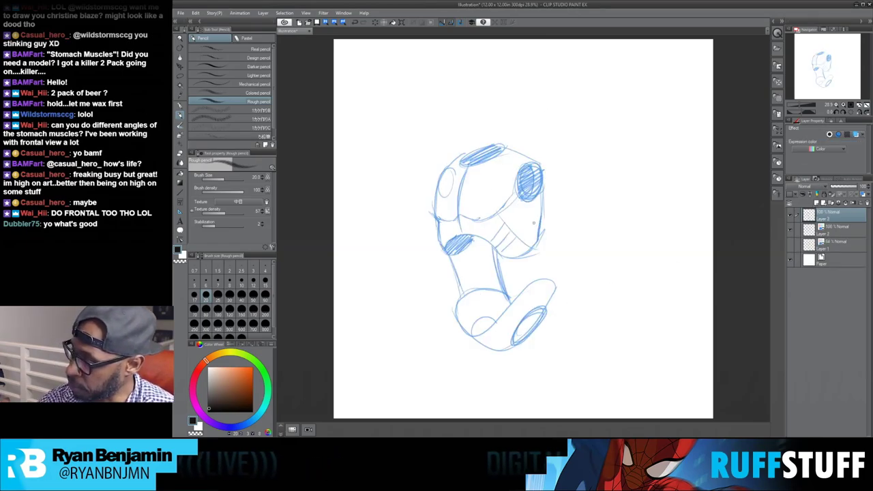
# Trace the torso's outer contour on Layer 3, covering both sides, the waist, the hips and the shoulder line.
pyautogui.moveTo(544, 174); pyautogui.dragTo(547, 294)
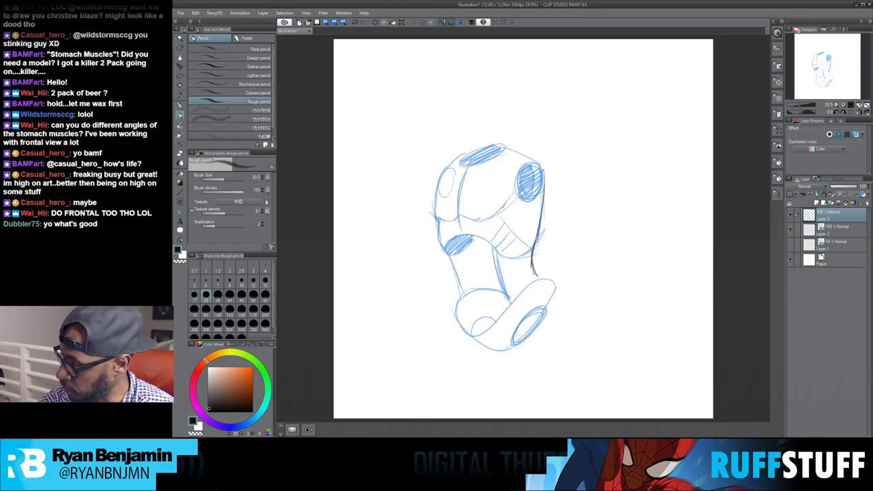
pyautogui.moveTo(441, 244); pyautogui.dragTo(455, 291)
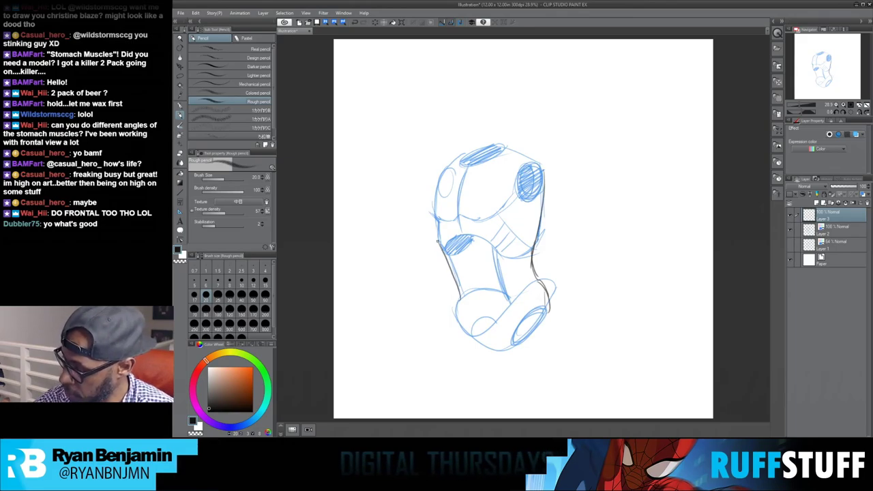
pyautogui.moveTo(437, 223); pyautogui.dragTo(452, 161)
pyautogui.moveTo(432, 203)
pyautogui.mouseDown()
pyautogui.moveTo(458, 154)
pyautogui.moveTo(546, 164)
pyautogui.mouseUp()
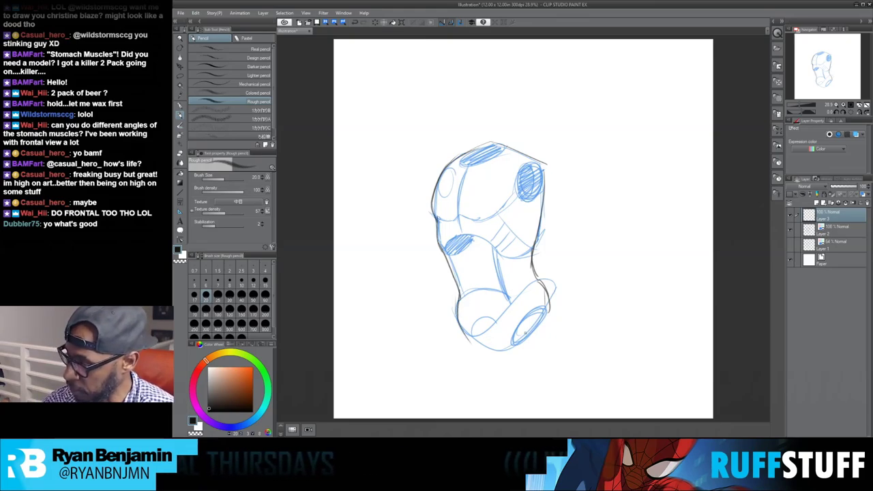
# Add a curved centre line down the abdomen and pelvis on Layer 2, and return to Layer 3.
pyautogui.click(833, 244)
pyautogui.click(833, 230)
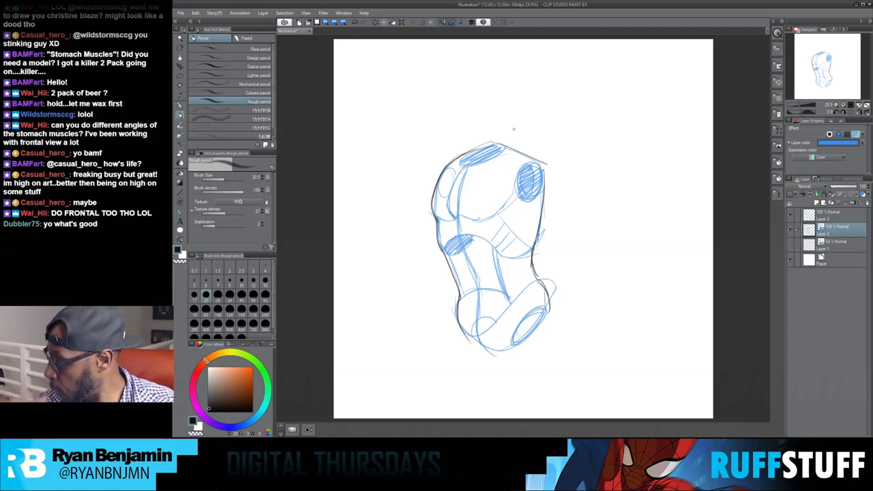
pyautogui.click(836, 215)
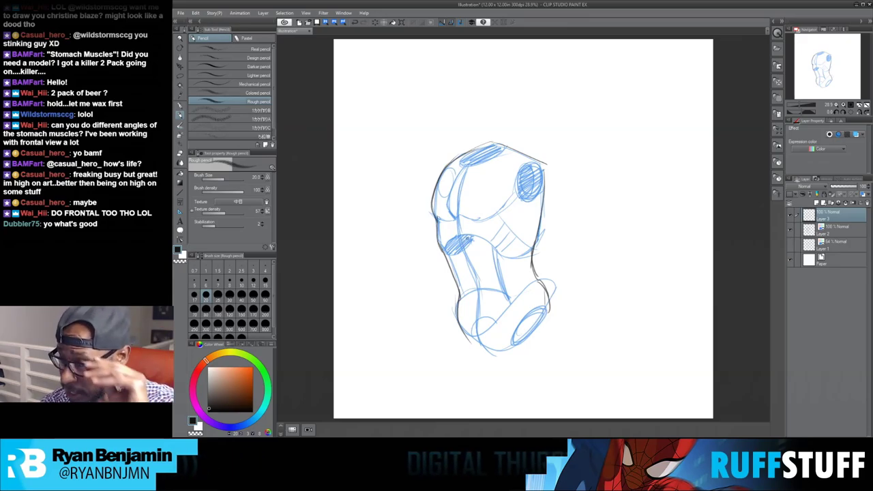
# Draw the paired abdominal muscle blocks on Layer 3, from the rib arch down to a pointed lower abdomen.
pyautogui.click(830, 228)
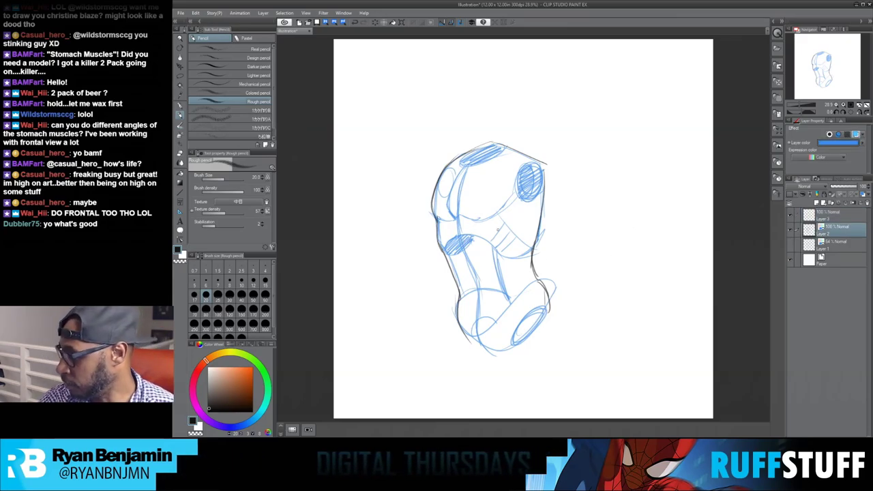
pyautogui.click(811, 215)
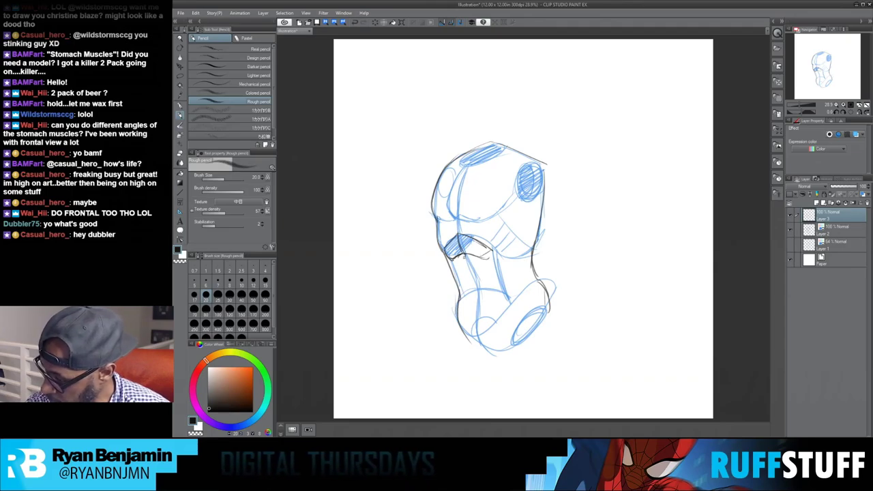
pyautogui.moveTo(475, 278)
pyautogui.mouseDown()
pyautogui.moveTo(491, 276)
pyautogui.moveTo(488, 259)
pyautogui.moveTo(470, 282)
pyautogui.mouseUp()
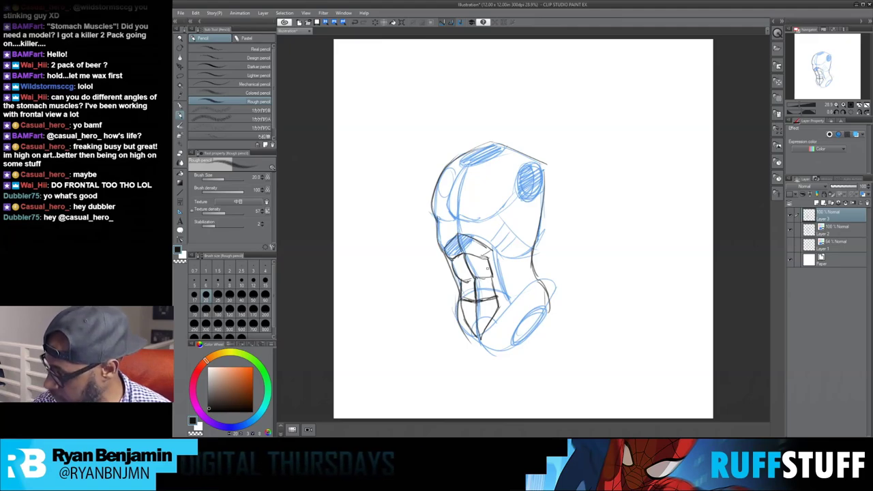
# Hide Layer 2 to isolate the torso contour and abdominal blocks.
pyautogui.click(790, 242)
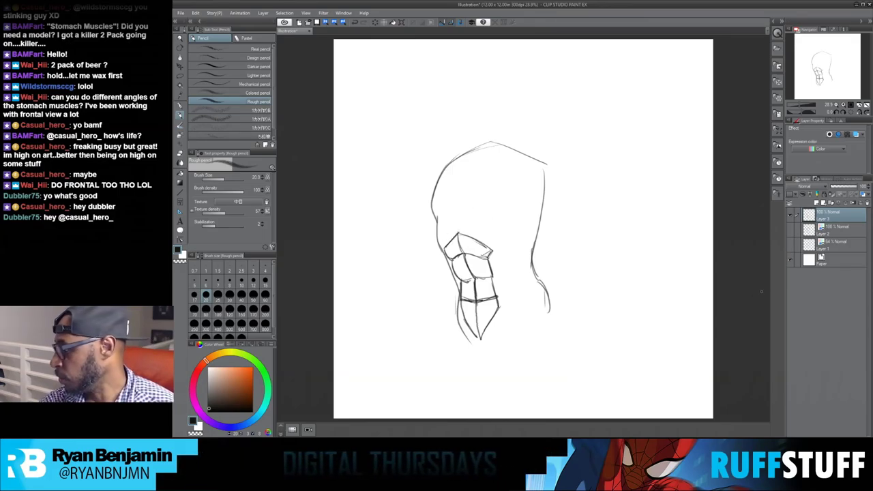
pyautogui.click(850, 179)
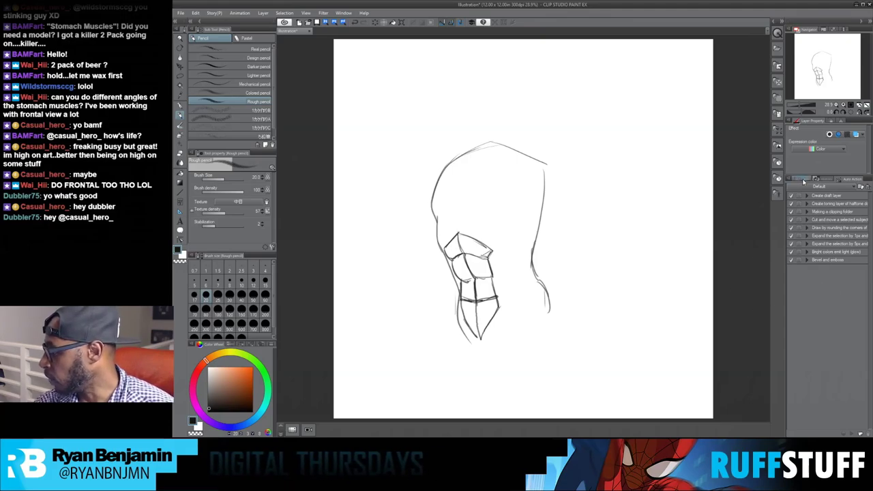
pyautogui.click(805, 180)
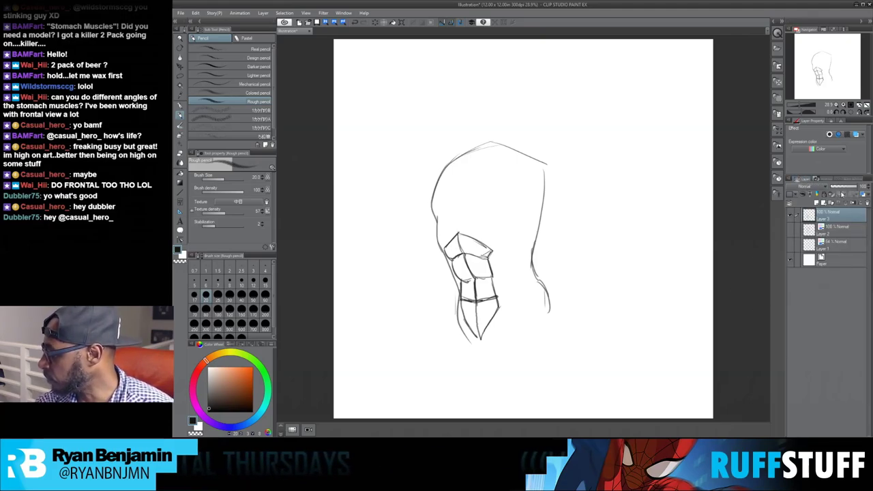
# Tint Layer 3 blue and lower its opacity to 38%.
pyautogui.click(856, 135)
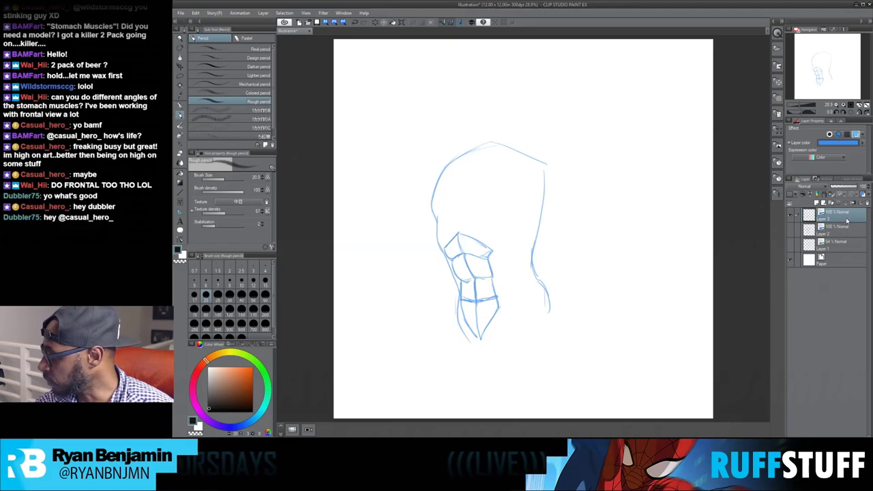
pyautogui.moveTo(847, 187); pyautogui.dragTo(842, 189)
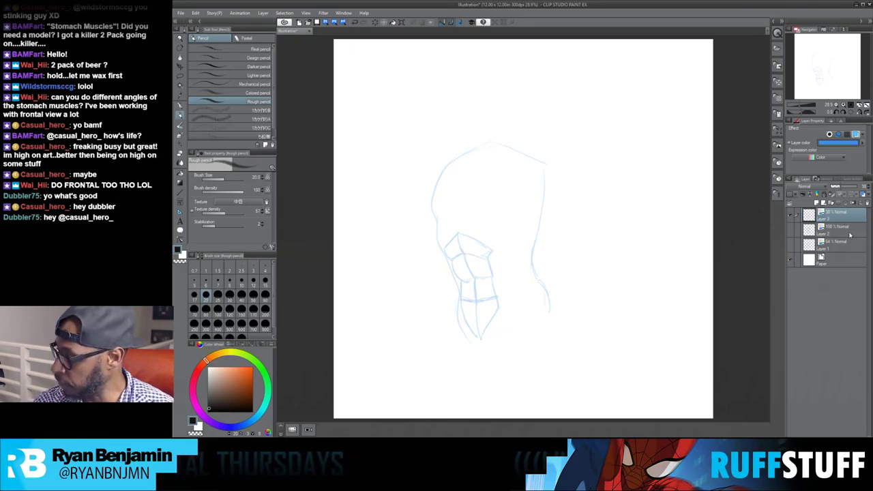
# On a new layer above the faded Layer 3, darken the abdominal block divisions, the lower abdomen's edges and the waist contour.
pyautogui.moveTo(841, 187)
pyautogui.mouseDown()
pyautogui.moveTo(828, 186)
pyautogui.moveTo(840, 186)
pyautogui.mouseUp()
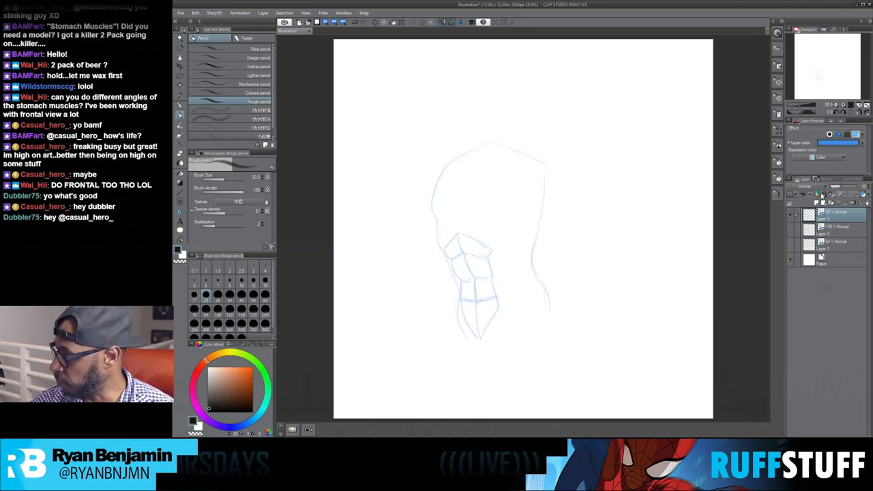
pyautogui.click(817, 203)
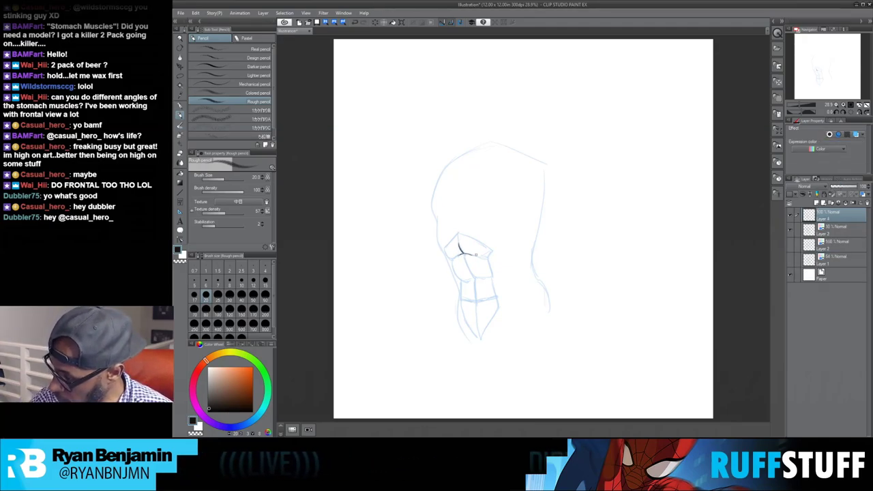
pyautogui.moveTo(468, 272); pyautogui.dragTo(476, 278)
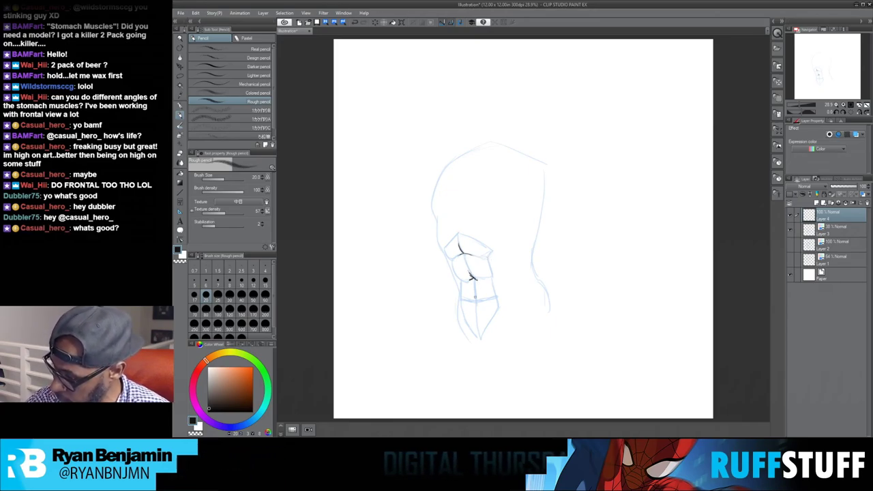
pyautogui.moveTo(452, 265); pyautogui.dragTo(459, 278)
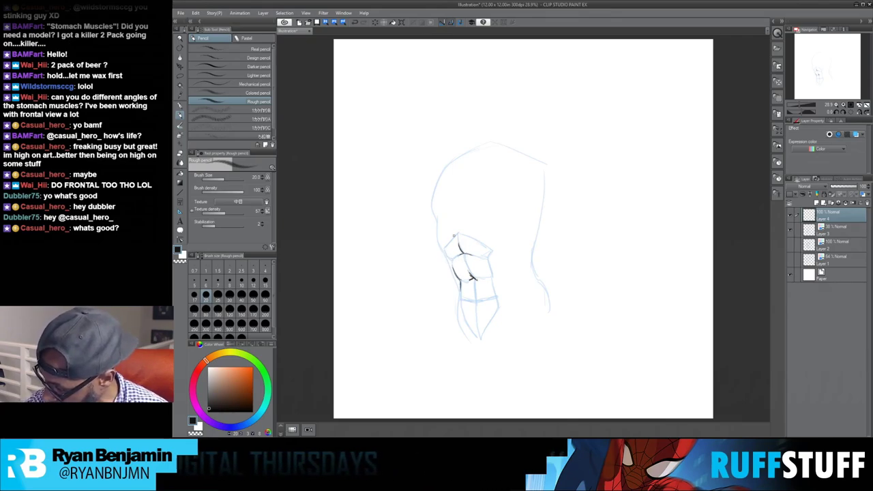
pyautogui.moveTo(442, 251); pyautogui.dragTo(437, 234)
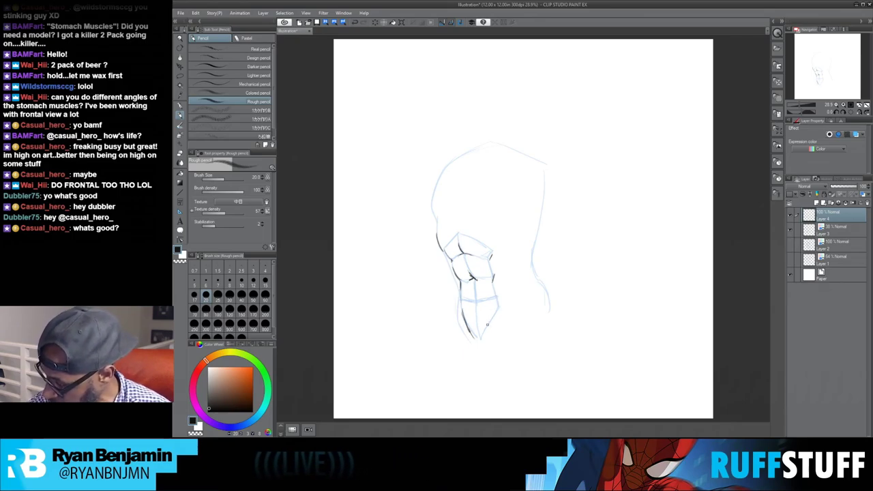
pyautogui.moveTo(452, 289); pyautogui.dragTo(455, 318)
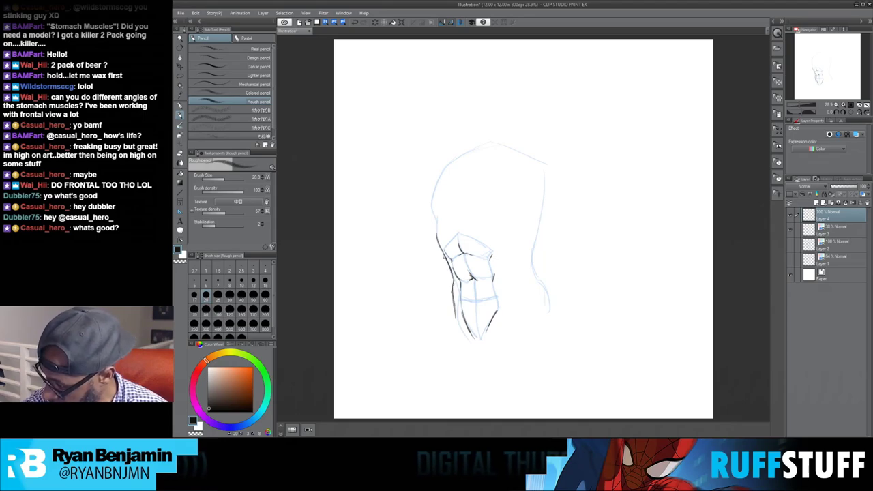
# Draw the chest's centre and lower edge, the shoulder line, the hip and thigh contours and the pelvic point on Layer 4.
pyautogui.moveTo(461, 182)
pyautogui.mouseDown()
pyautogui.moveTo(460, 212)
pyautogui.moveTo(479, 217)
pyautogui.mouseUp()
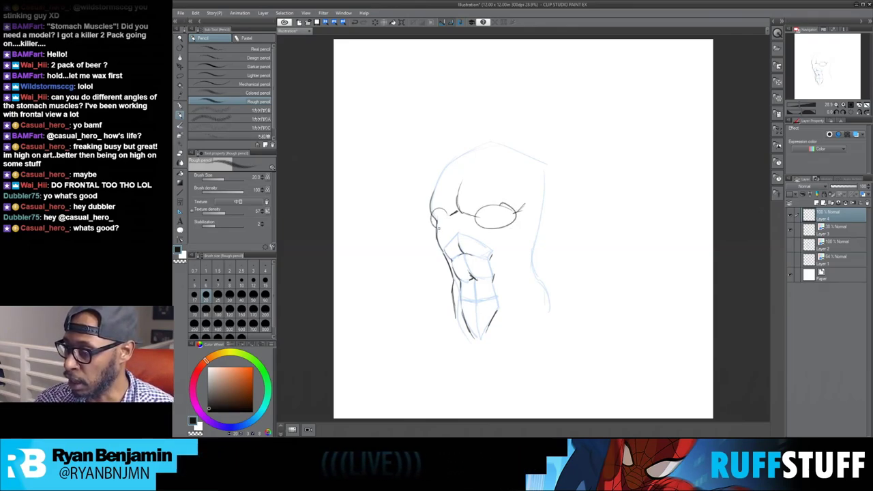
pyautogui.hotkey('ctrl', 'z')
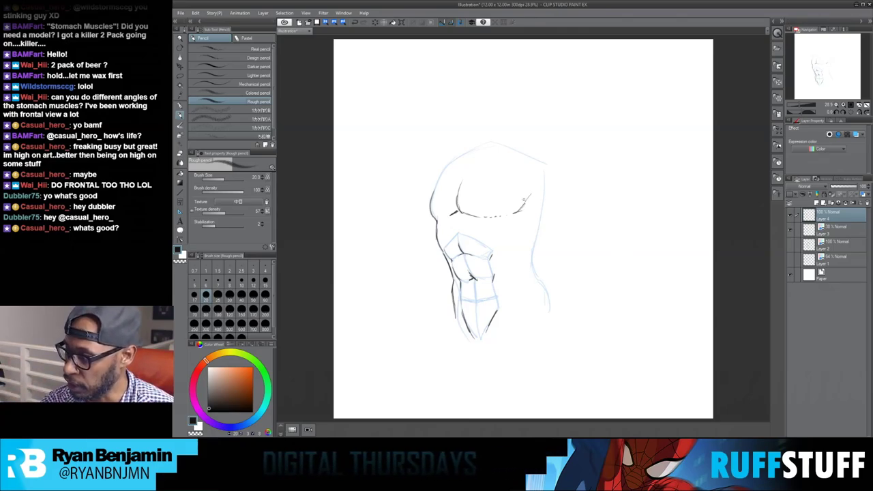
pyautogui.moveTo(515, 175)
pyautogui.mouseDown()
pyautogui.moveTo(536, 155)
pyautogui.moveTo(559, 170)
pyautogui.mouseUp()
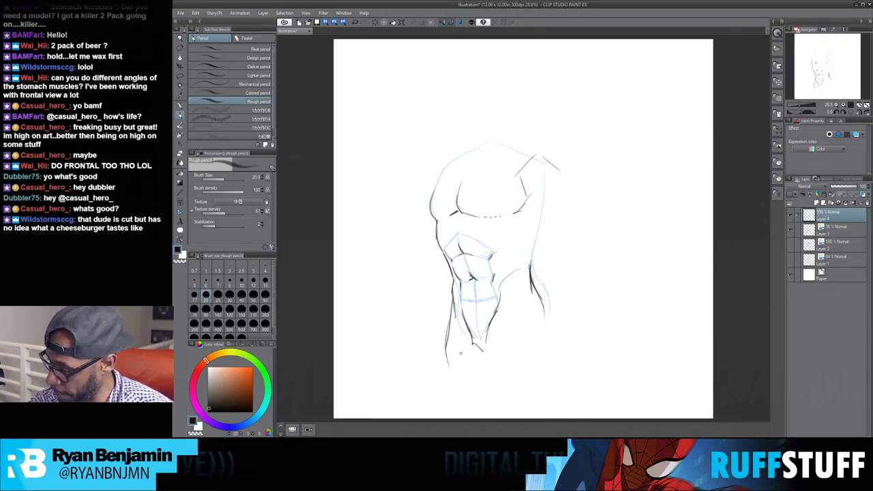
pyautogui.moveTo(471, 340); pyautogui.dragTo(464, 320)
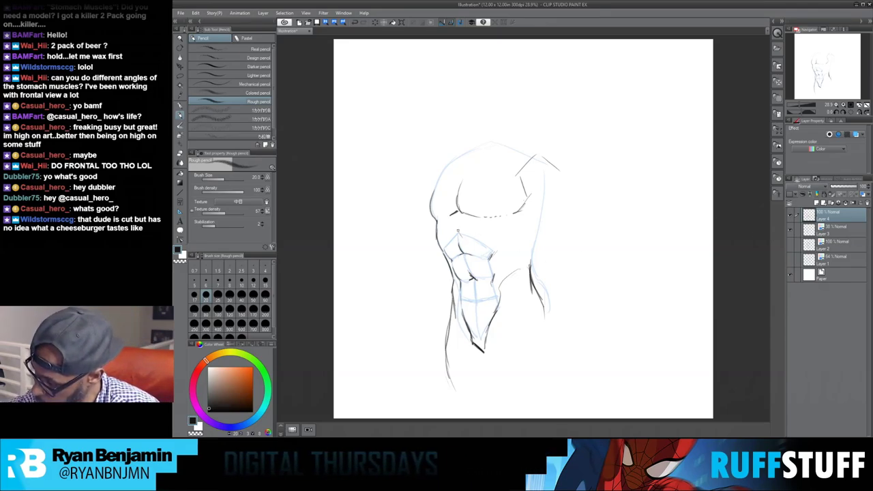
# Add zigzag serratus lines along the side of the ribcage, the back contour and a rounded shoulder on Layer 4.
pyautogui.moveTo(503, 257); pyautogui.dragTo(525, 248)
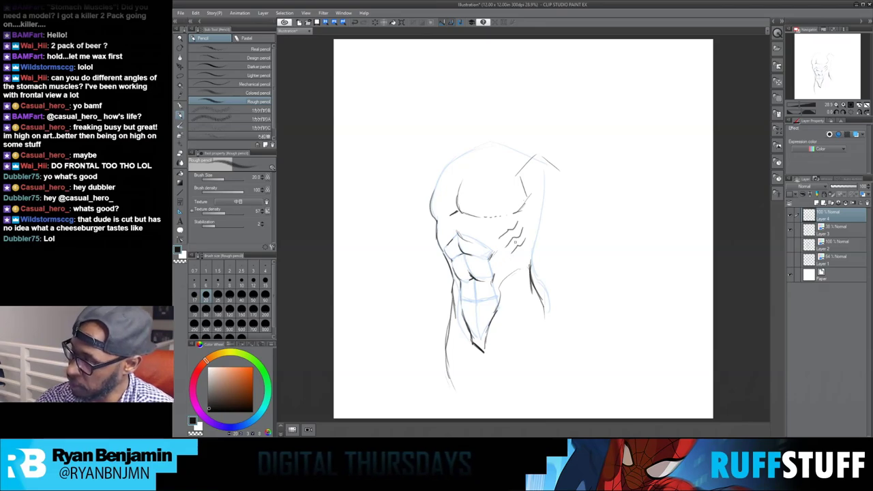
pyautogui.moveTo(514, 218); pyautogui.dragTo(526, 243)
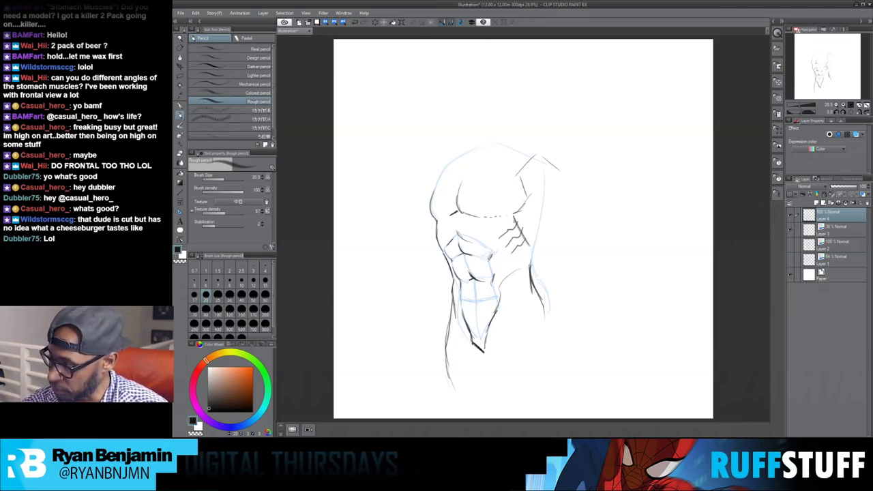
pyautogui.moveTo(532, 248); pyautogui.dragTo(548, 217)
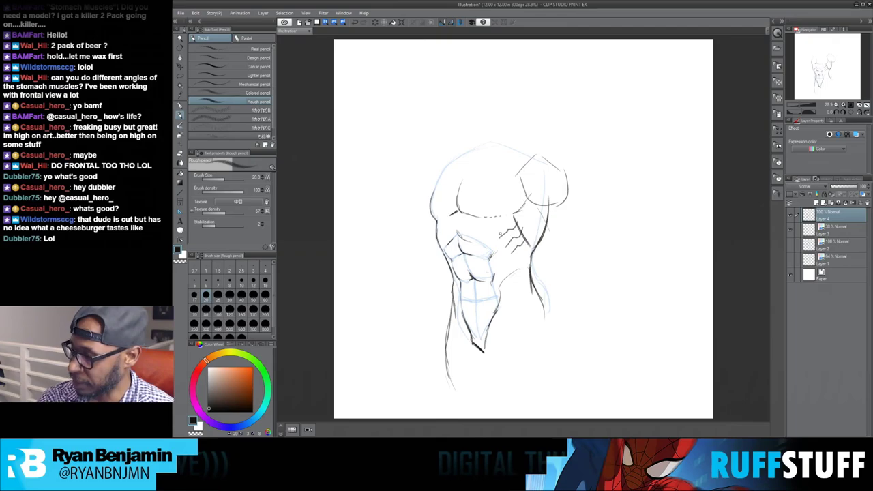
# Hide Layers 3 and 4 and add an empty layer on top for a second torso.
pyautogui.click(789, 242)
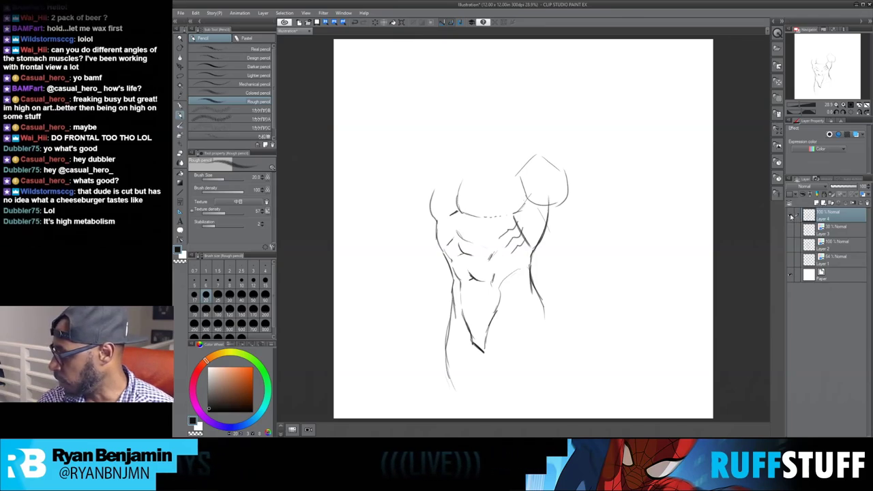
pyautogui.click(791, 216)
pyautogui.click(818, 203)
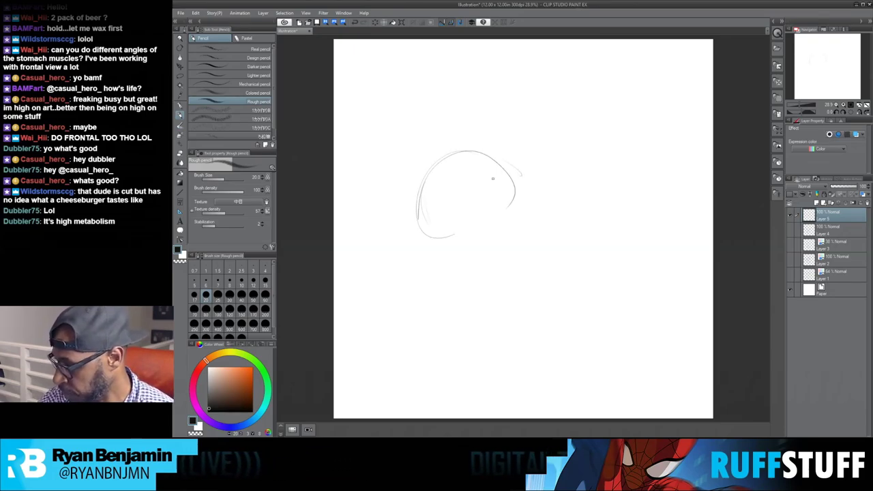
# Sketch an egg-shaped ribcage on Layer 5, reinforcing its lower edge with the brush enlarged to 40.
pyautogui.moveTo(427, 248)
pyautogui.mouseDown()
pyautogui.moveTo(516, 199)
pyautogui.moveTo(436, 264)
pyautogui.mouseUp()
pyautogui.moveTo(414, 233)
pyautogui.mouseDown()
pyautogui.moveTo(487, 260)
pyautogui.moveTo(521, 209)
pyautogui.mouseUp()
pyautogui.moveTo(511, 214)
pyautogui.mouseDown()
pyautogui.moveTo(443, 261)
pyautogui.moveTo(519, 209)
pyautogui.mouseUp()
pyautogui.moveTo(523, 187); pyautogui.dragTo(476, 263)
pyautogui.press(']')
pyautogui.press(']')
pyautogui.press(']')
pyautogui.press(']')
pyautogui.press('[')
pyautogui.moveTo(516, 192)
pyautogui.mouseDown()
pyautogui.moveTo(484, 270)
pyautogui.moveTo(481, 263)
pyautogui.mouseUp()
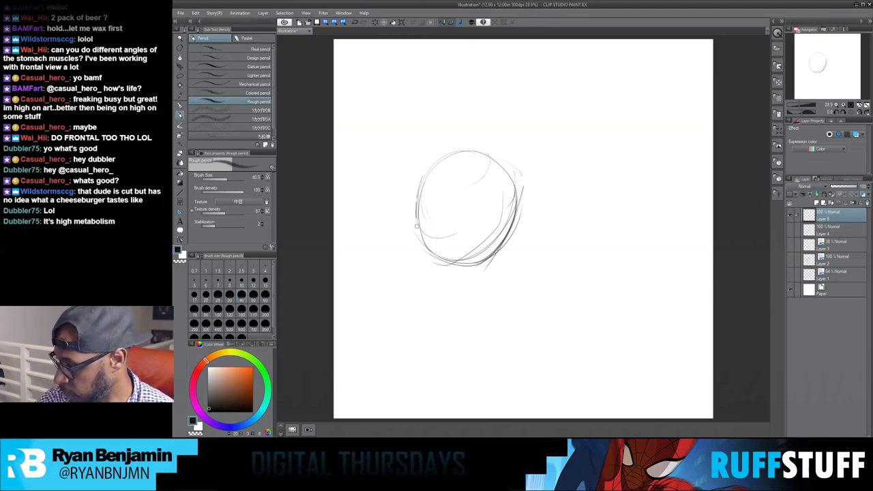
# Sketch the waist and a curved band below the ribcage, and mark the chest's lower edge across it.
pyautogui.moveTo(417, 239); pyautogui.dragTo(428, 265)
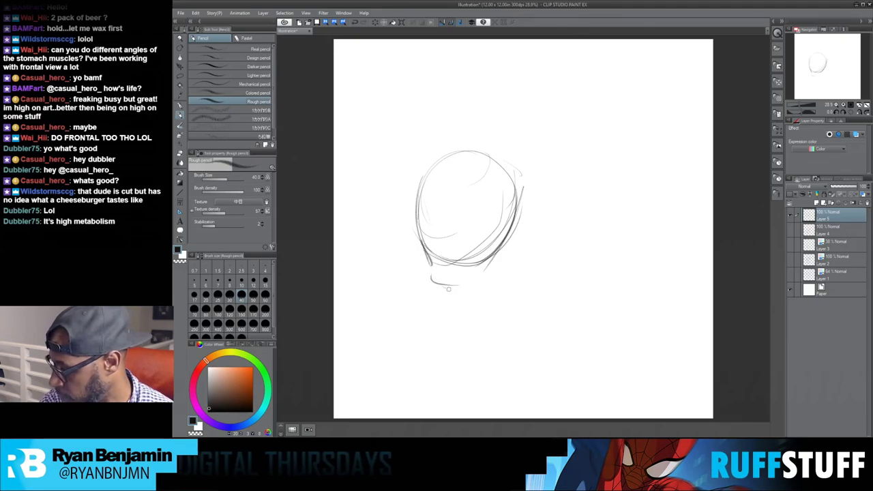
pyautogui.moveTo(497, 255)
pyautogui.mouseDown()
pyautogui.moveTo(427, 274)
pyautogui.moveTo(492, 267)
pyautogui.mouseUp()
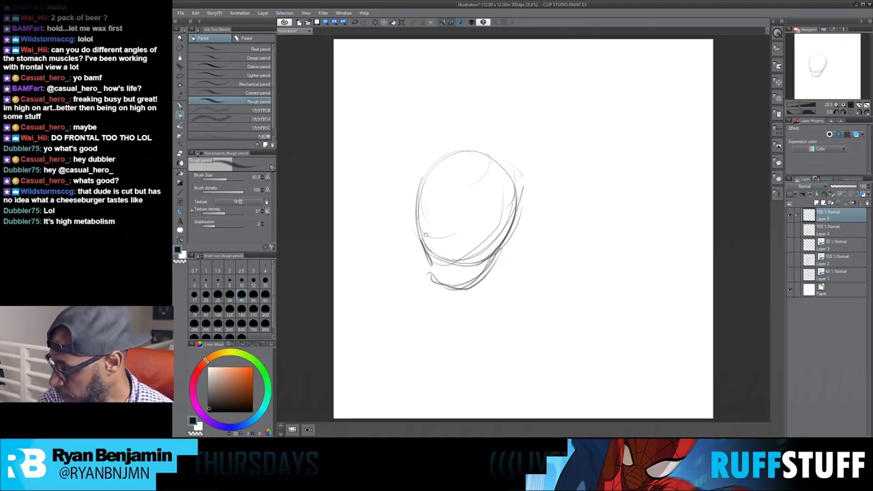
pyautogui.moveTo(440, 243); pyautogui.dragTo(487, 235)
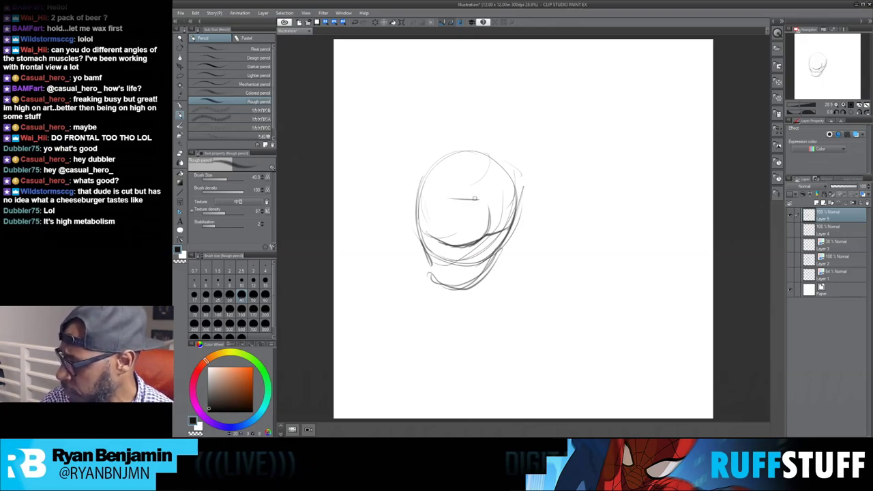
# Sketch the shoulders and upper arm on both sides of the ribcage, and darken its lower rim.
pyautogui.moveTo(507, 170); pyautogui.dragTo(513, 210)
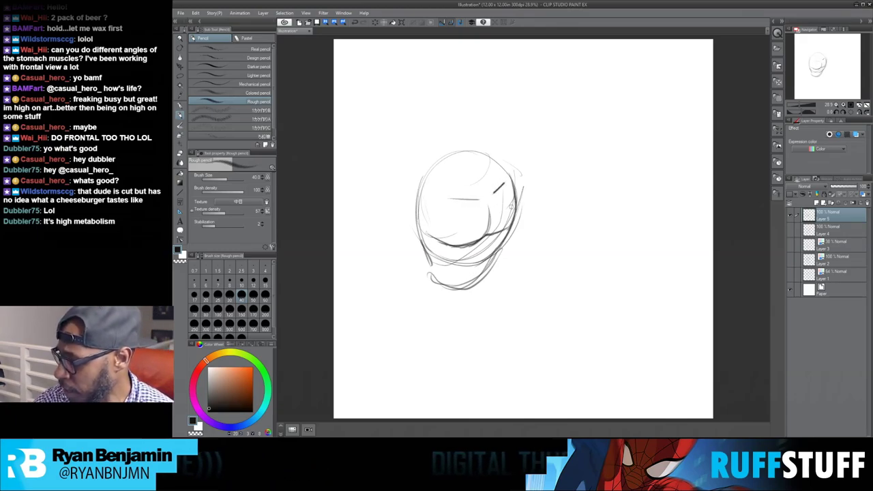
pyautogui.moveTo(505, 146); pyautogui.dragTo(520, 197)
pyautogui.moveTo(418, 166); pyautogui.dragTo(386, 212)
pyautogui.moveTo(391, 192); pyautogui.dragTo(390, 218)
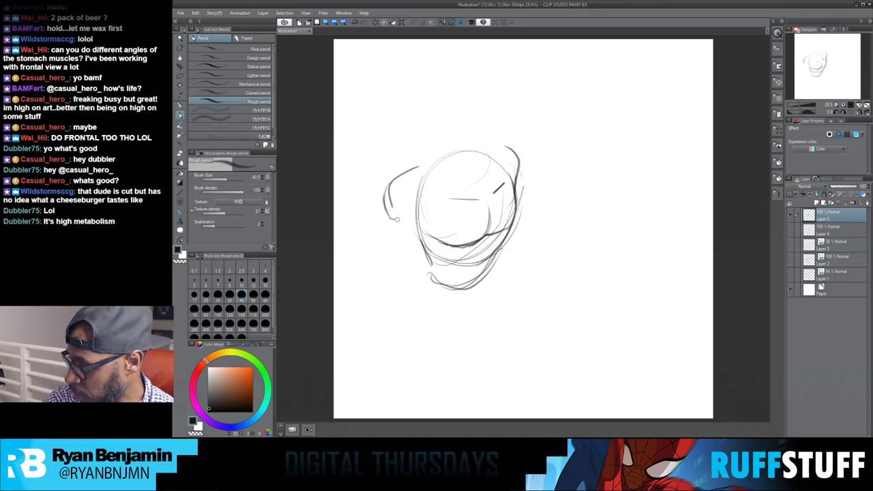
pyautogui.moveTo(385, 206)
pyautogui.mouseDown()
pyautogui.moveTo(427, 166)
pyautogui.moveTo(439, 239)
pyautogui.moveTo(510, 225)
pyautogui.mouseUp()
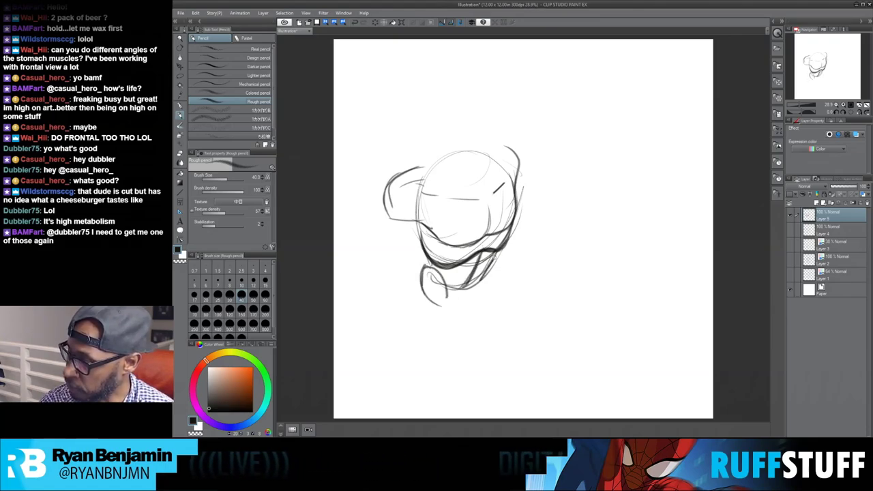
# Sketch the abdomen and hips tapering into a rounded V-shaped point below the ribcage.
pyautogui.moveTo(498, 254)
pyautogui.mouseDown()
pyautogui.moveTo(485, 295)
pyautogui.moveTo(455, 315)
pyautogui.mouseUp()
pyautogui.moveTo(420, 292); pyautogui.dragTo(439, 325)
pyautogui.moveTo(485, 286); pyautogui.dragTo(451, 332)
pyautogui.moveTo(486, 285); pyautogui.dragTo(459, 331)
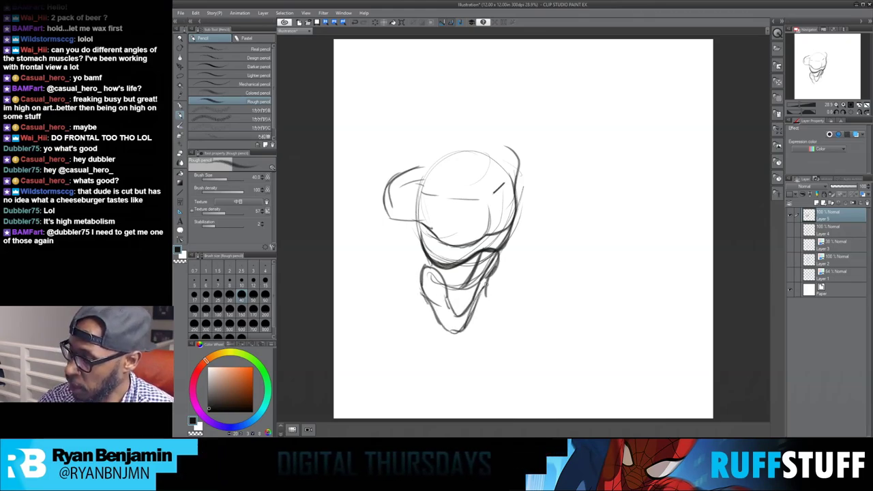
# Tint Layer 5 blue at 30% opacity and draw the chest's dark lower edge on a new Layer 6 above it.
pyautogui.click(856, 134)
pyautogui.click(816, 202)
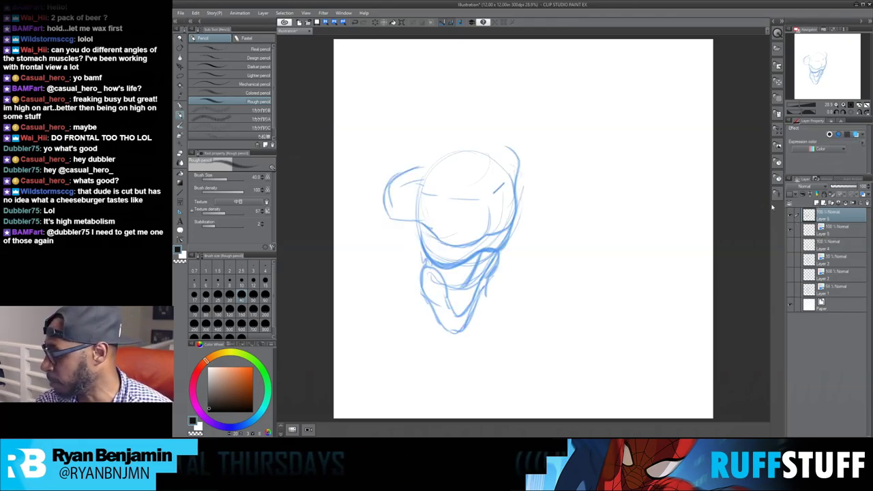
pyautogui.moveTo(411, 224)
pyautogui.mouseDown()
pyautogui.moveTo(461, 249)
pyautogui.moveTo(483, 242)
pyautogui.mouseUp()
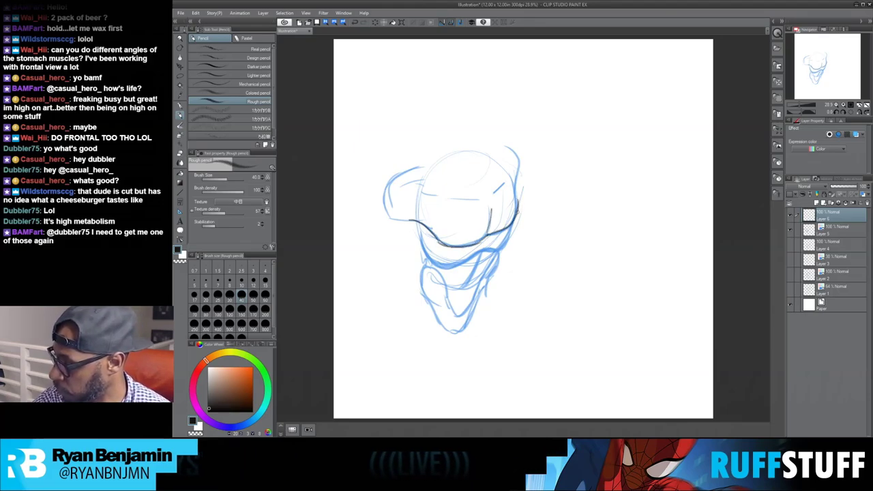
pyautogui.click(833, 229)
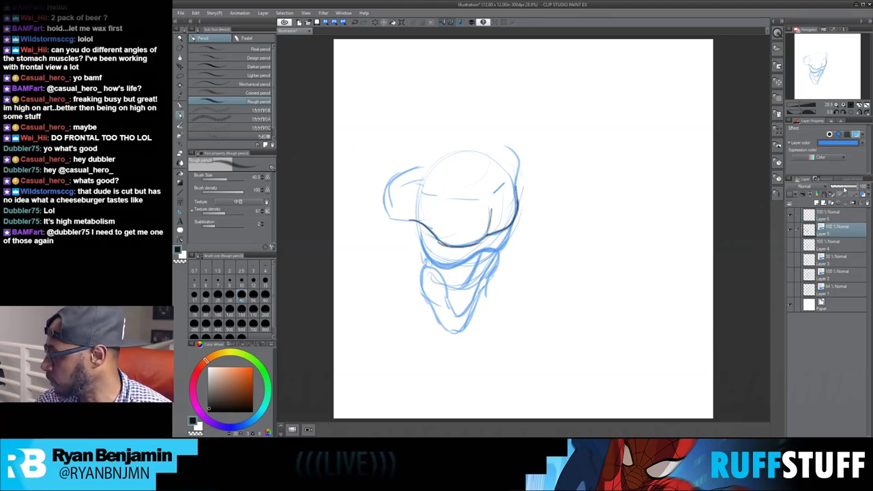
pyautogui.moveTo(846, 189); pyautogui.dragTo(839, 189)
pyautogui.click(828, 214)
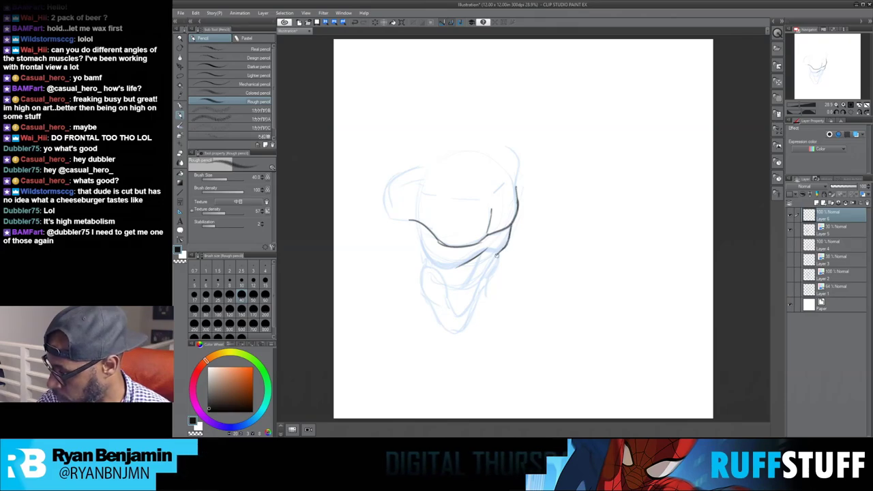
# Draw the rib arch, abdominal creases, waist and hip contours over the faded sketch on Layer 6.
pyautogui.moveTo(498, 253)
pyautogui.mouseDown()
pyautogui.moveTo(488, 279)
pyautogui.moveTo(474, 270)
pyautogui.moveTo(460, 278)
pyautogui.moveTo(472, 285)
pyautogui.moveTo(450, 279)
pyautogui.mouseUp()
pyautogui.moveTo(434, 249)
pyautogui.mouseDown()
pyautogui.moveTo(451, 262)
pyautogui.moveTo(425, 257)
pyautogui.mouseUp()
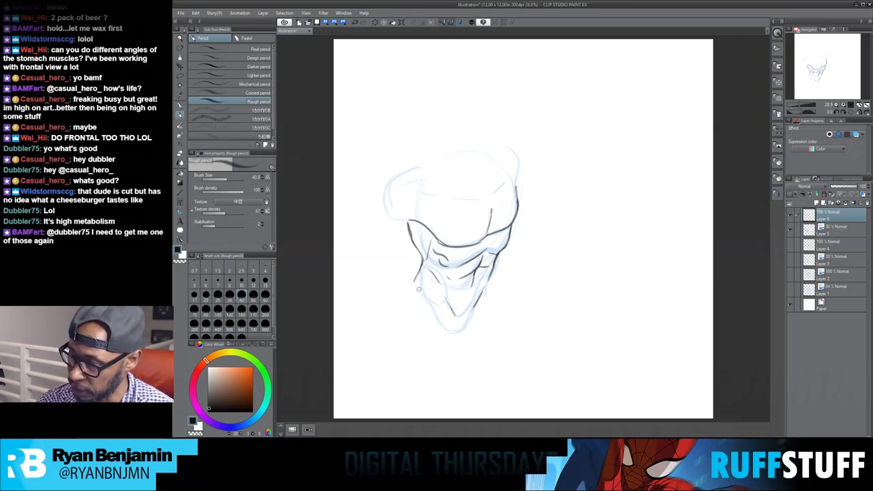
pyautogui.moveTo(414, 282); pyautogui.dragTo(415, 336)
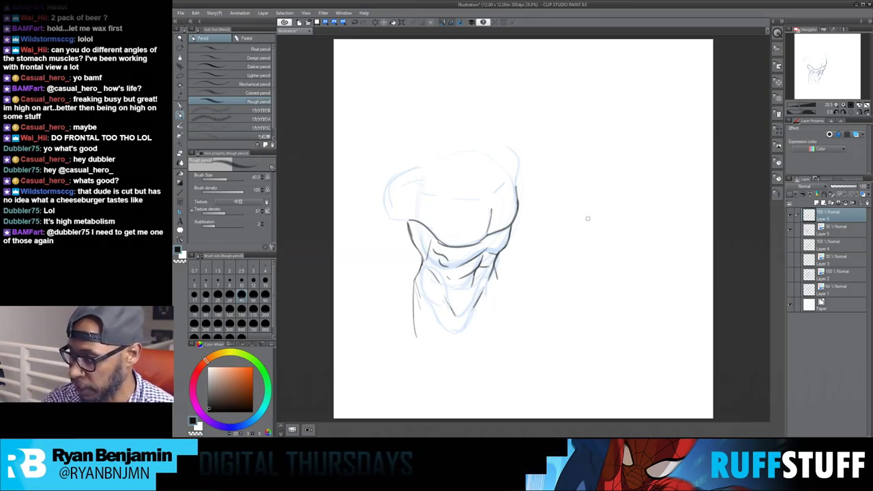
# Sketch a few short guide strokes beside and above the torso on Layer 6.
pyautogui.moveTo(599, 229); pyautogui.dragTo(592, 264)
pyautogui.moveTo(601, 229); pyautogui.dragTo(607, 262)
pyautogui.moveTo(530, 88)
pyautogui.mouseDown()
pyautogui.moveTo(553, 79)
pyautogui.moveTo(550, 104)
pyautogui.mouseUp()
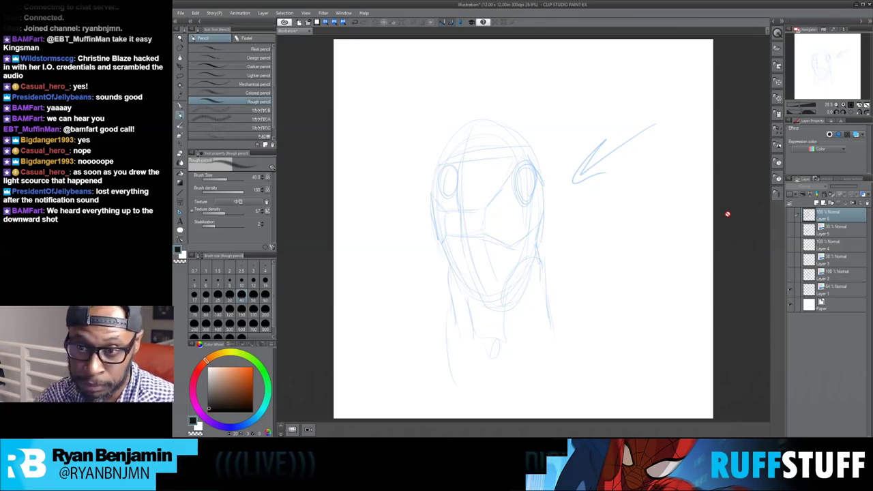
# Show Layer 2 with Layer 1 hidden, and make Layer 2 the active layer.
pyautogui.click(790, 275)
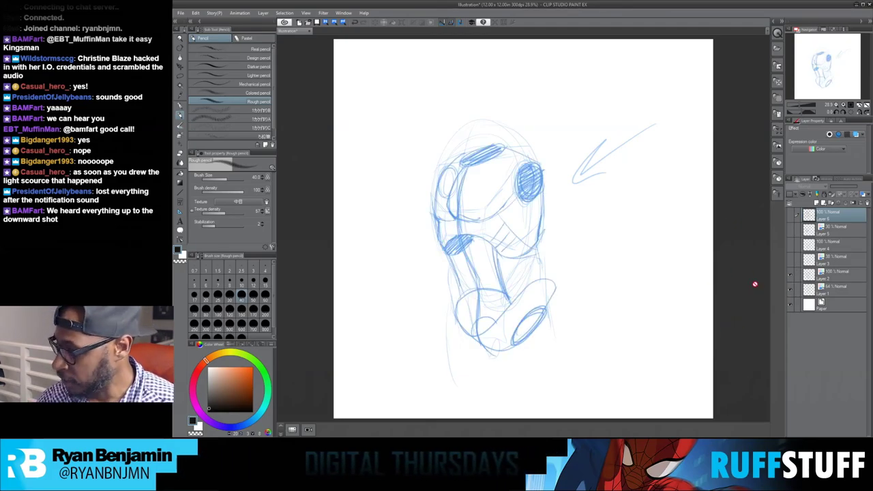
pyautogui.click(789, 292)
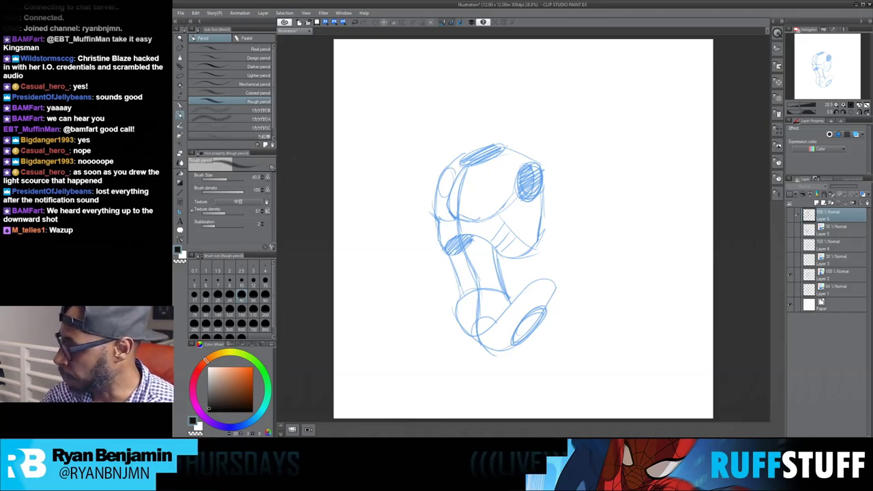
pyautogui.click(820, 272)
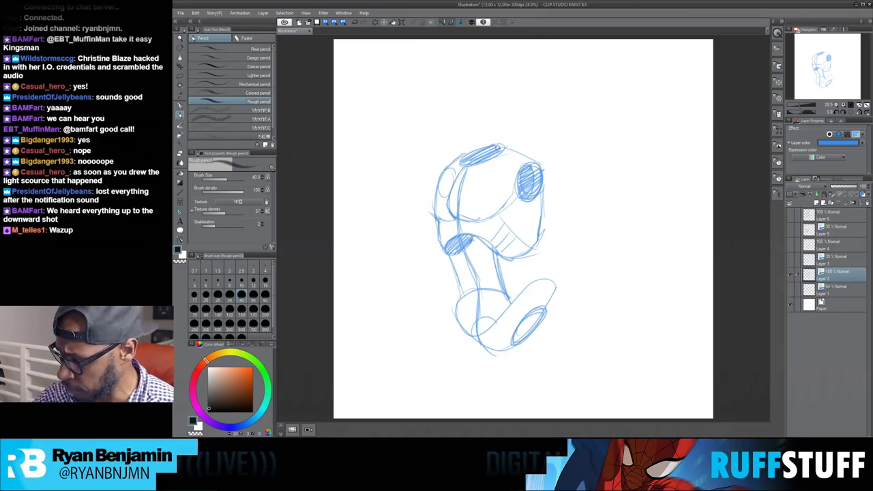
# Sketch a boxy ribcage form with neck and arm openings beside the existing torso on Layer 2.
pyautogui.moveTo(597, 162)
pyautogui.mouseDown()
pyautogui.moveTo(621, 175)
pyautogui.moveTo(653, 165)
pyautogui.mouseUp()
pyautogui.moveTo(597, 182); pyautogui.dragTo(601, 247)
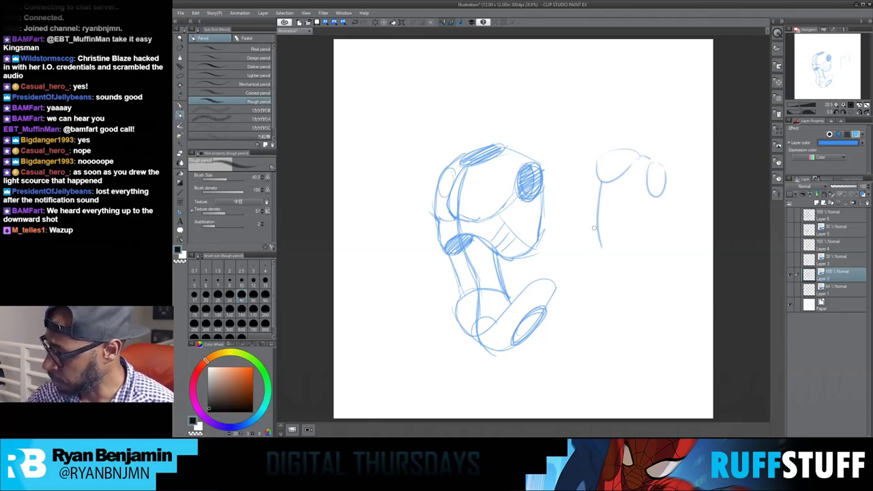
pyautogui.moveTo(599, 158)
pyautogui.mouseDown()
pyautogui.moveTo(578, 194)
pyautogui.moveTo(580, 246)
pyautogui.moveTo(609, 266)
pyautogui.moveTo(658, 257)
pyautogui.mouseUp()
pyautogui.moveTo(660, 171); pyautogui.dragTo(661, 253)
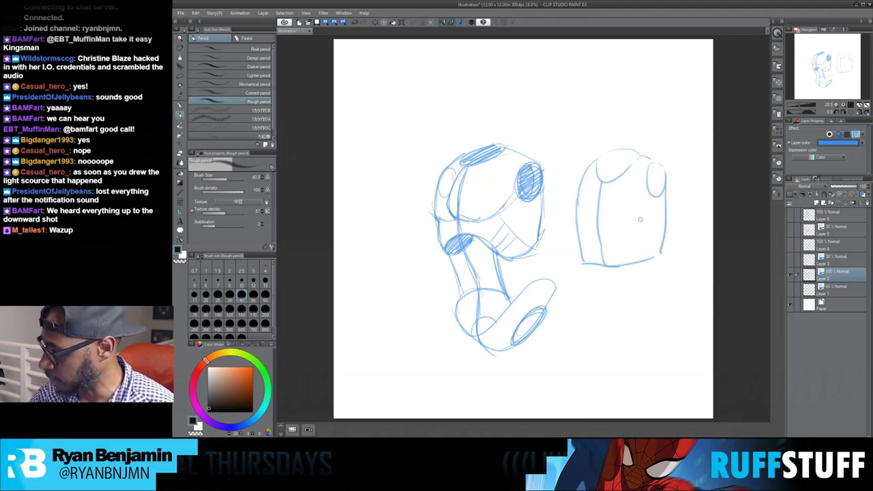
# Add rectangular panels, short connecting straps and a rounded top arc to the boxy ribcage form on Layer 2.
pyautogui.moveTo(607, 206)
pyautogui.mouseDown()
pyautogui.moveTo(608, 221)
pyautogui.moveTo(632, 210)
pyautogui.mouseUp()
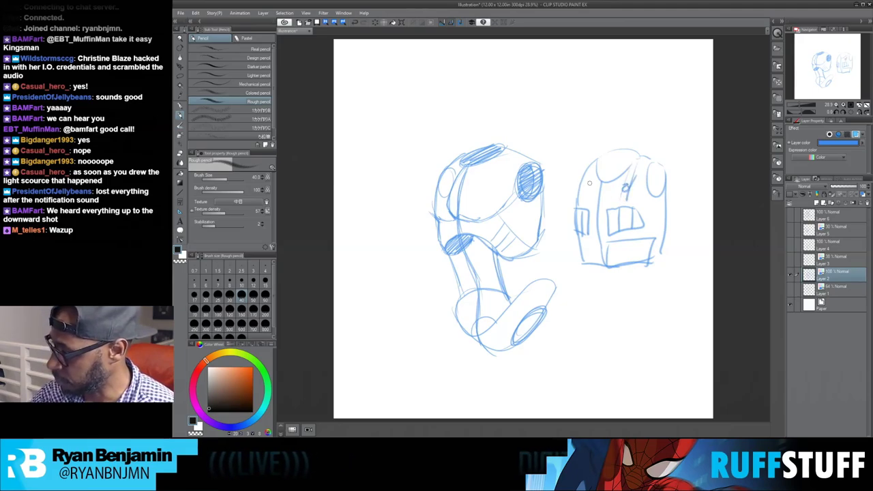
pyautogui.moveTo(645, 216)
pyautogui.mouseDown()
pyautogui.moveTo(590, 226)
pyautogui.moveTo(585, 250)
pyautogui.mouseUp()
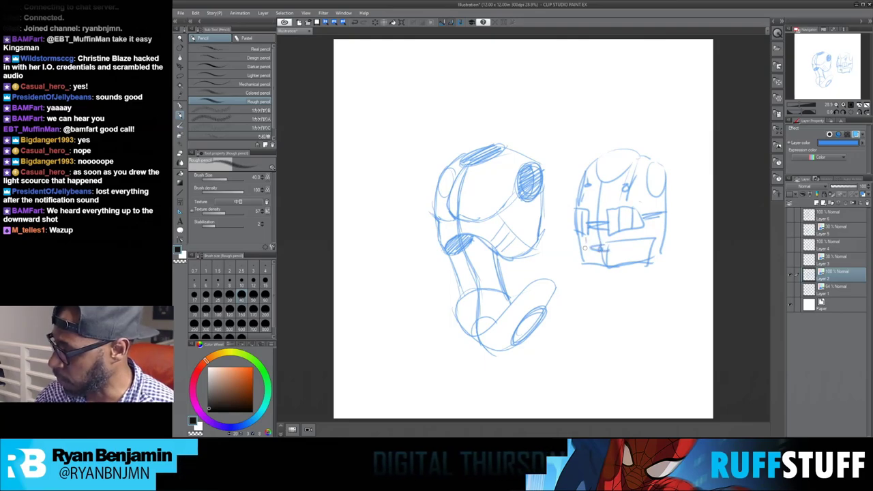
pyautogui.moveTo(603, 158); pyautogui.dragTo(641, 155)
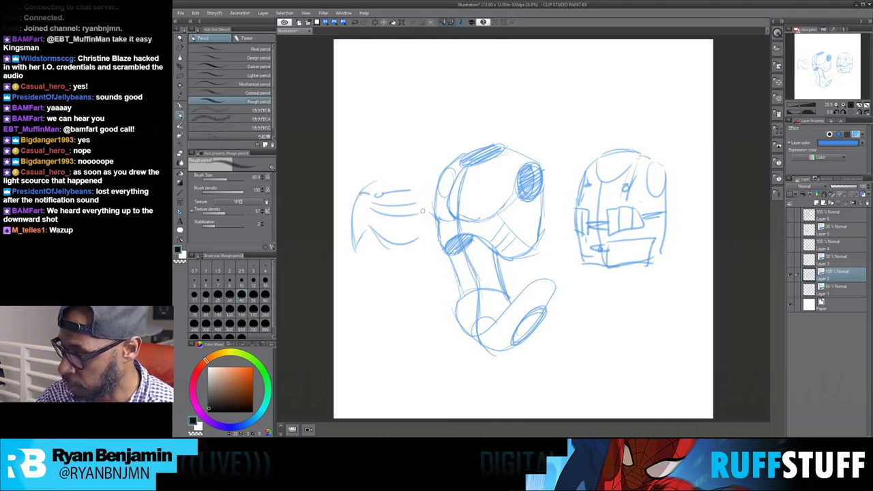
# Sketch a small banded ribcage form with curved horizontal ribs and a knobbed upper edge on the torso's other side on Layer 2.
pyautogui.moveTo(372, 203)
pyautogui.mouseDown()
pyautogui.moveTo(355, 203)
pyautogui.moveTo(356, 248)
pyautogui.moveTo(375, 236)
pyautogui.mouseUp()
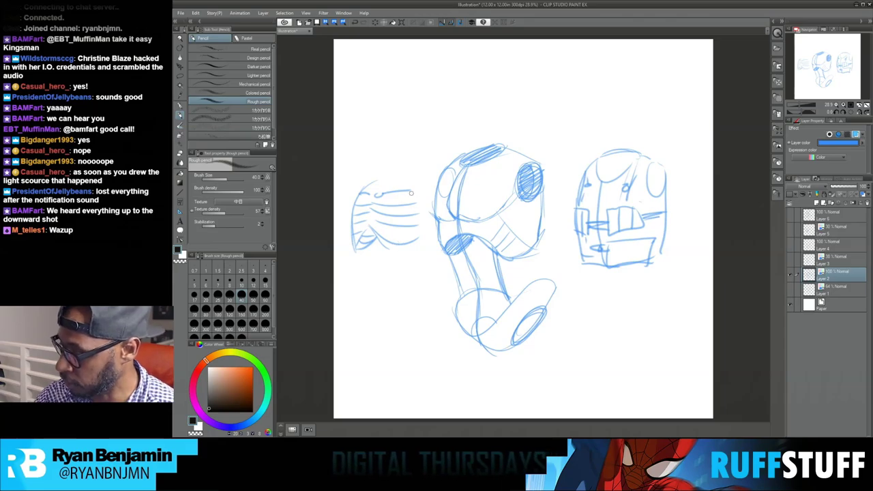
pyautogui.moveTo(414, 198); pyautogui.dragTo(418, 229)
pyautogui.moveTo(418, 229); pyautogui.dragTo(417, 243)
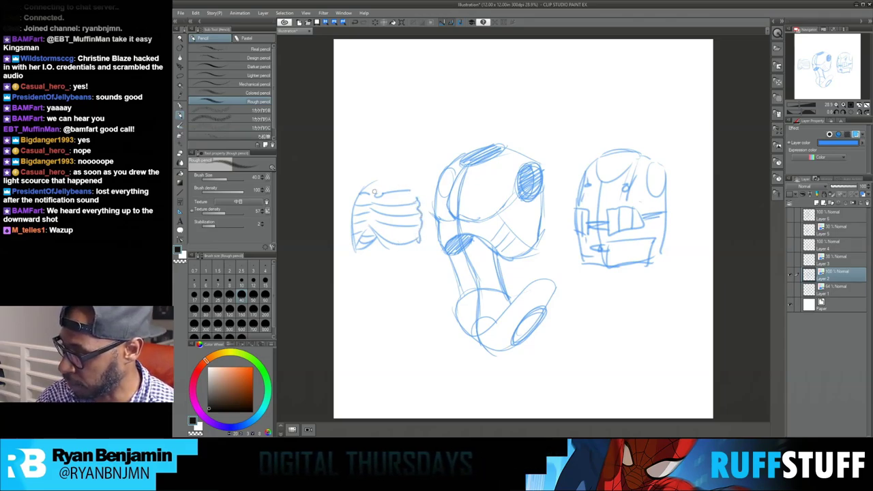
pyautogui.moveTo(365, 187)
pyautogui.mouseDown()
pyautogui.moveTo(396, 189)
pyautogui.moveTo(357, 186)
pyautogui.moveTo(419, 188)
pyautogui.mouseUp()
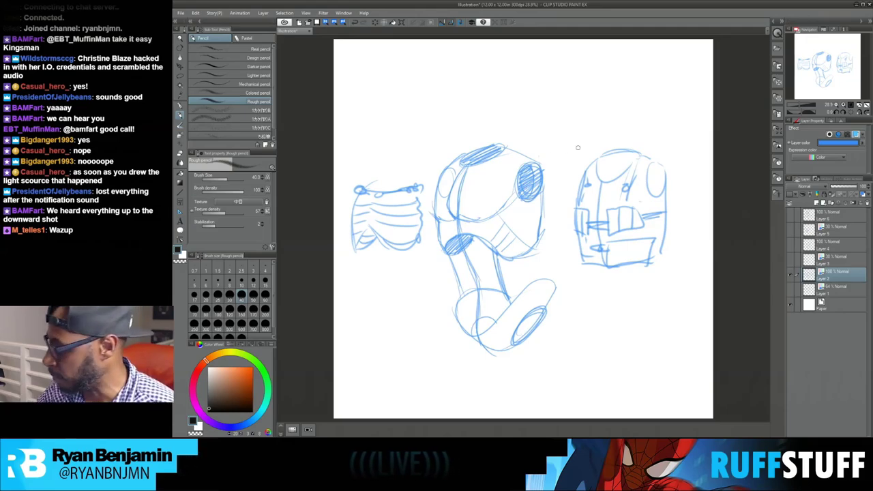
# Show Layer 3 together with Layer 2, and make Layer 3 the active layer.
pyautogui.click(791, 273)
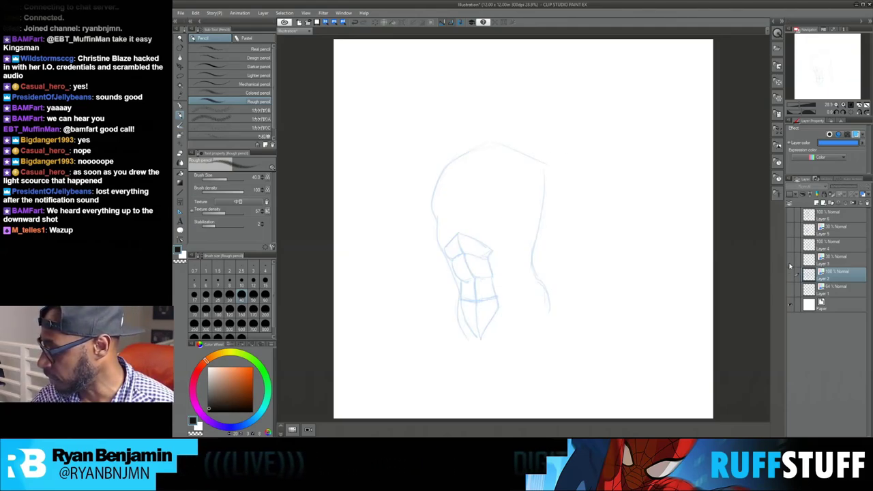
pyautogui.click(818, 260)
pyautogui.click(790, 274)
pyautogui.click(790, 260)
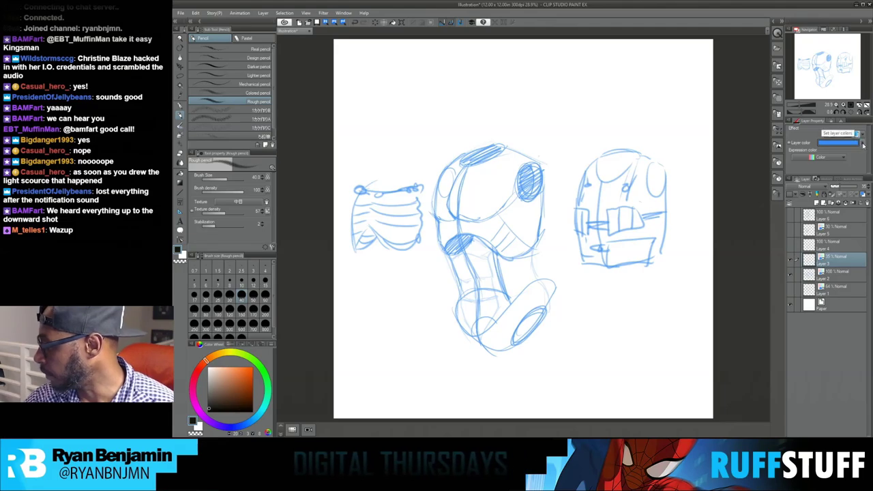
# Change Layer 3's layer color to pinkish red and raise its opacity to 100%.
pyautogui.click(858, 143)
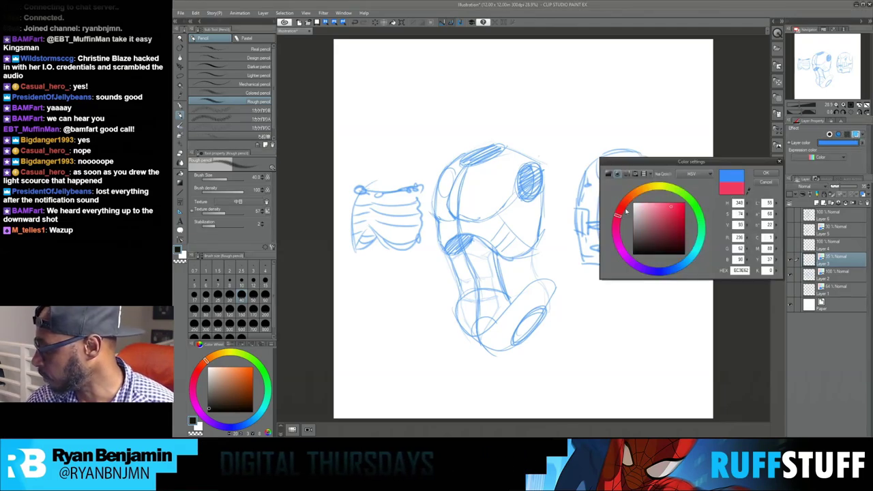
pyautogui.click(765, 172)
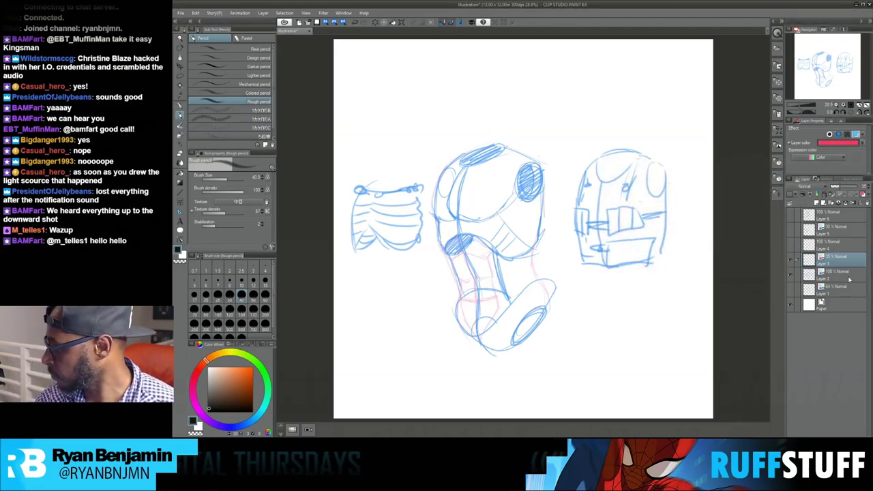
pyautogui.click(858, 186)
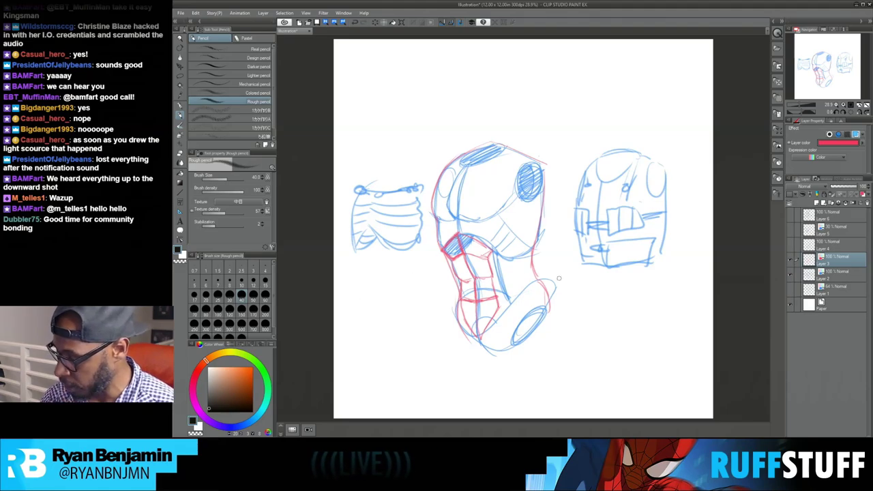
# Clear Layer 3 and redraw the abdominal muscles in red as three tapering sections, marked with an arrow and numbers 1 to 3.
pyautogui.press('Delete')
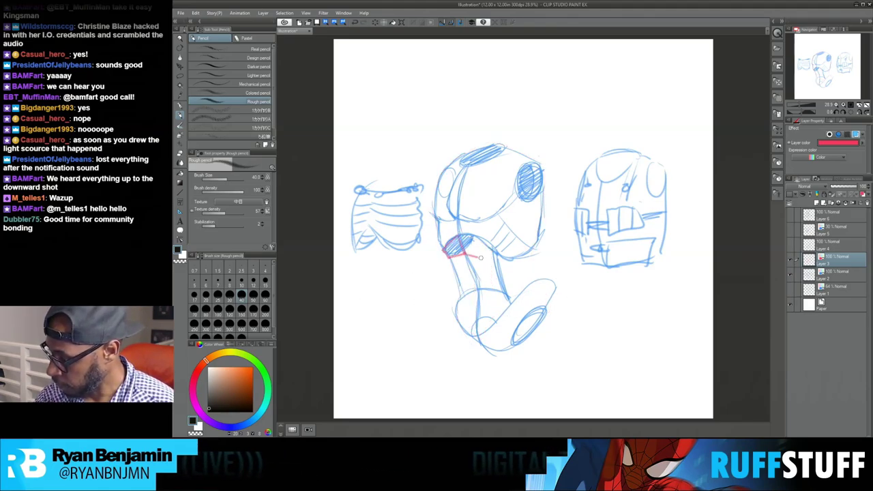
pyautogui.moveTo(467, 253)
pyautogui.mouseDown()
pyautogui.moveTo(490, 260)
pyautogui.moveTo(469, 256)
pyautogui.moveTo(475, 243)
pyautogui.moveTo(456, 236)
pyautogui.moveTo(483, 239)
pyautogui.moveTo(440, 245)
pyautogui.moveTo(472, 278)
pyautogui.mouseUp()
pyautogui.moveTo(399, 291)
pyautogui.mouseDown()
pyautogui.moveTo(442, 280)
pyautogui.moveTo(436, 290)
pyautogui.mouseUp()
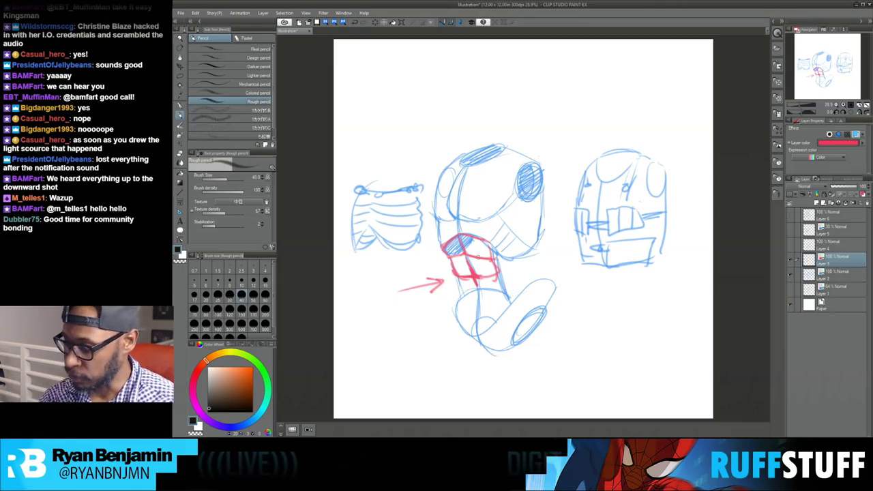
pyautogui.moveTo(457, 281)
pyautogui.mouseDown()
pyautogui.moveTo(475, 345)
pyautogui.moveTo(500, 314)
pyautogui.moveTo(493, 271)
pyautogui.moveTo(476, 296)
pyautogui.moveTo(477, 341)
pyautogui.mouseUp()
pyautogui.moveTo(476, 291); pyautogui.dragTo(476, 334)
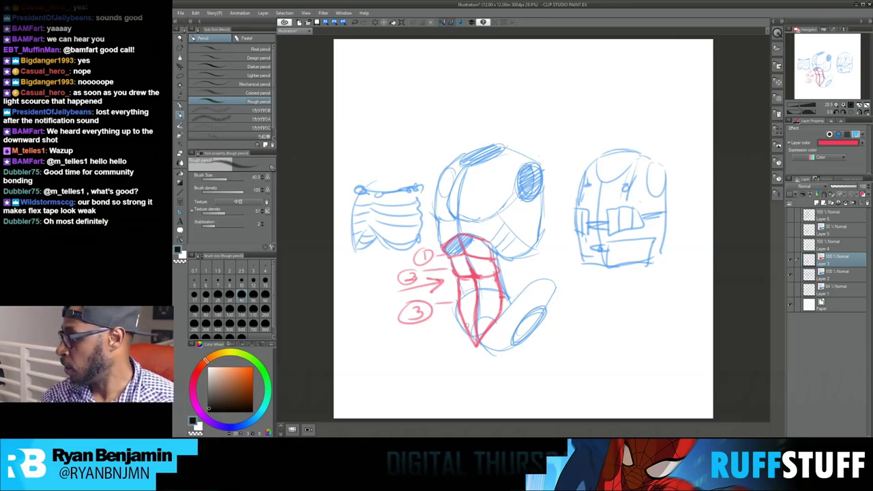
# Show Layer 4, hide Layer 2, and lower Layer 3's opacity to about 35%.
pyautogui.click(790, 244)
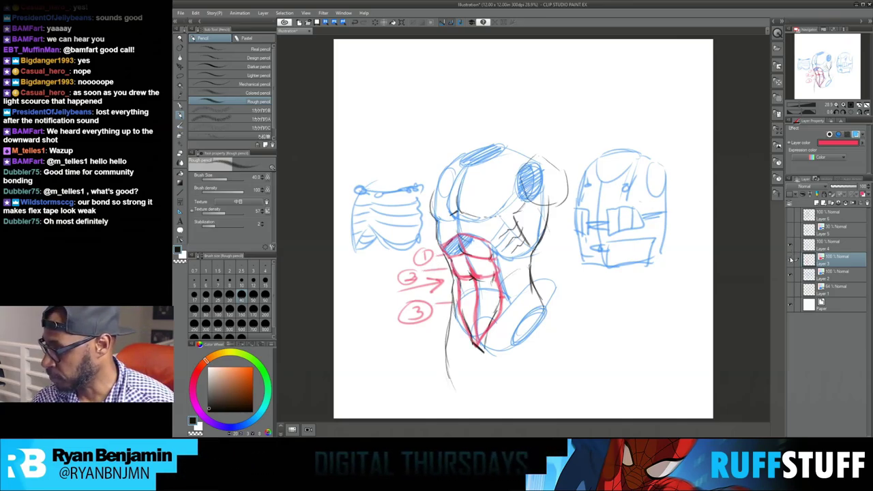
pyautogui.click(791, 260)
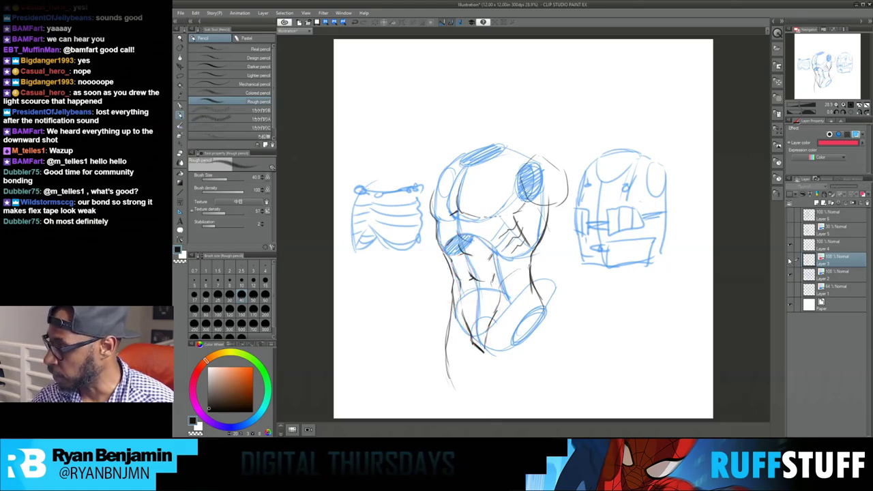
pyautogui.click(790, 260)
pyautogui.click(790, 274)
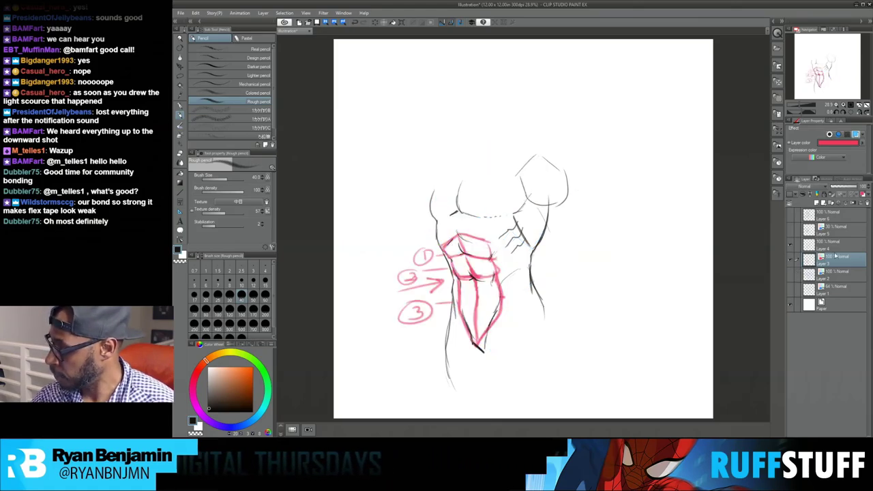
pyautogui.moveTo(851, 188); pyautogui.dragTo(839, 187)
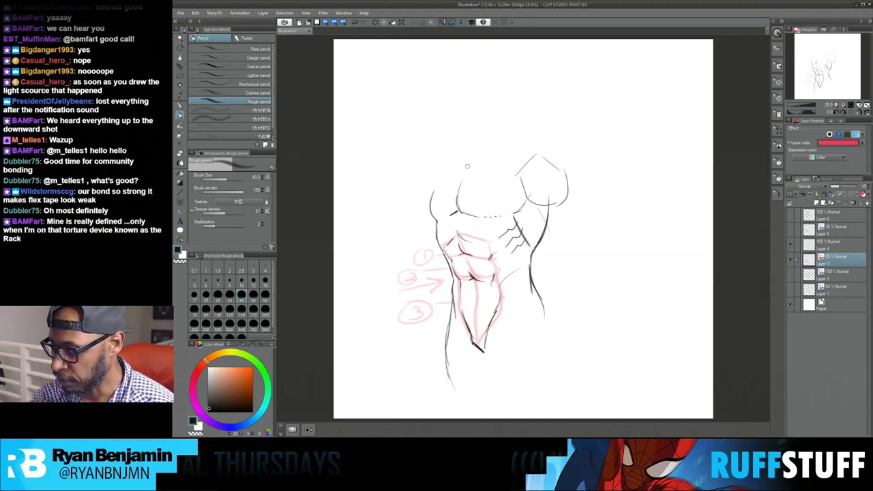
# Sketch an egg-shaped torso with four rounded upper abdominals and two long lower ones beside the main torso on Layer 3.
pyautogui.moveTo(590, 194)
pyautogui.mouseDown()
pyautogui.moveTo(595, 287)
pyautogui.moveTo(624, 311)
pyautogui.moveTo(668, 252)
pyautogui.moveTo(654, 193)
pyautogui.moveTo(591, 189)
pyautogui.mouseUp()
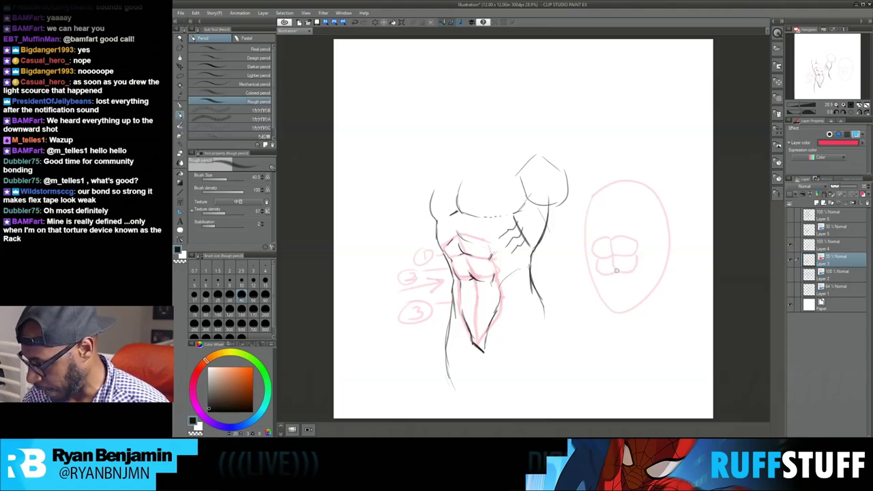
pyautogui.moveTo(615, 274)
pyautogui.mouseDown()
pyautogui.moveTo(619, 311)
pyautogui.moveTo(630, 312)
pyautogui.mouseUp()
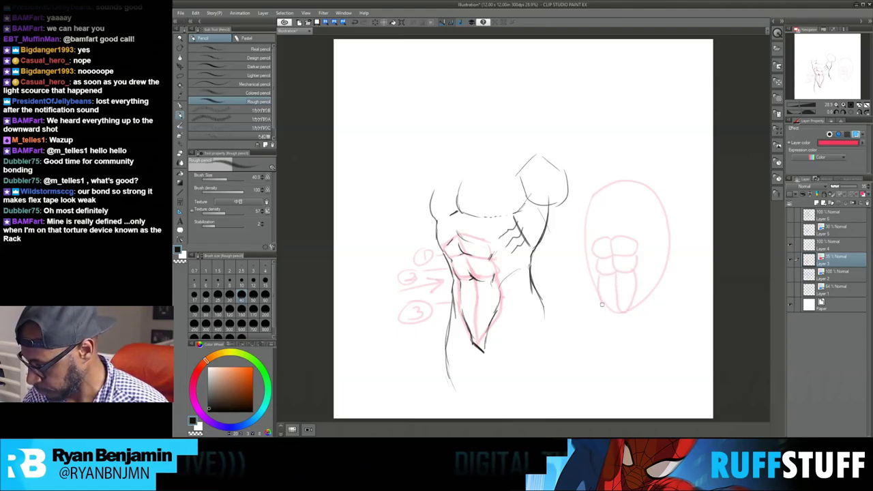
# Define the egg-shaped torso's abdominal contours, rib creases and outer side lines in black on Layer 4.
pyautogui.click(834, 244)
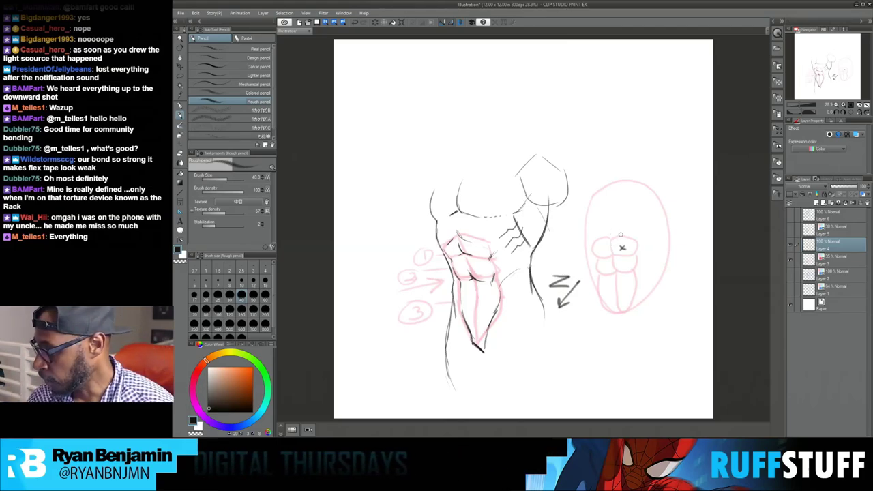
pyautogui.moveTo(612, 247)
pyautogui.mouseDown()
pyautogui.moveTo(622, 257)
pyautogui.moveTo(610, 259)
pyautogui.moveTo(616, 273)
pyautogui.mouseUp()
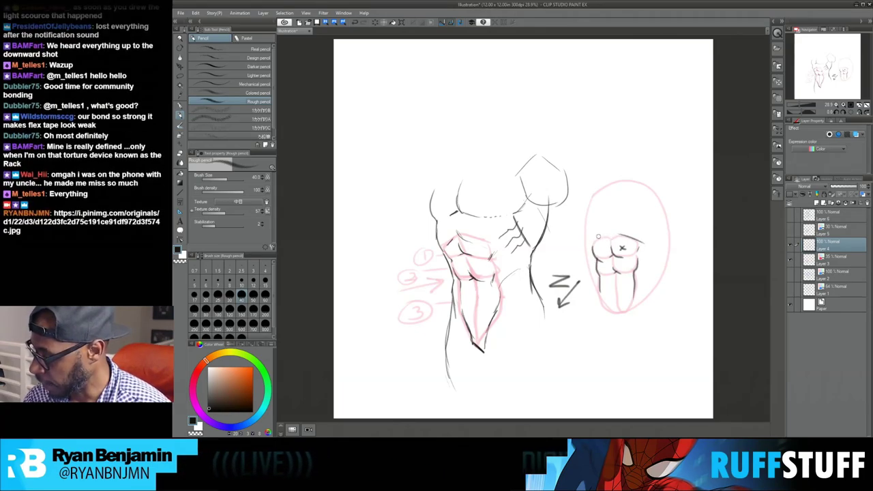
pyautogui.moveTo(633, 240); pyautogui.dragTo(656, 235)
pyautogui.moveTo(585, 235); pyautogui.dragTo(591, 292)
pyautogui.moveTo(662, 286); pyautogui.dragTo(673, 233)
pyautogui.moveTo(583, 218); pyautogui.dragTo(588, 187)
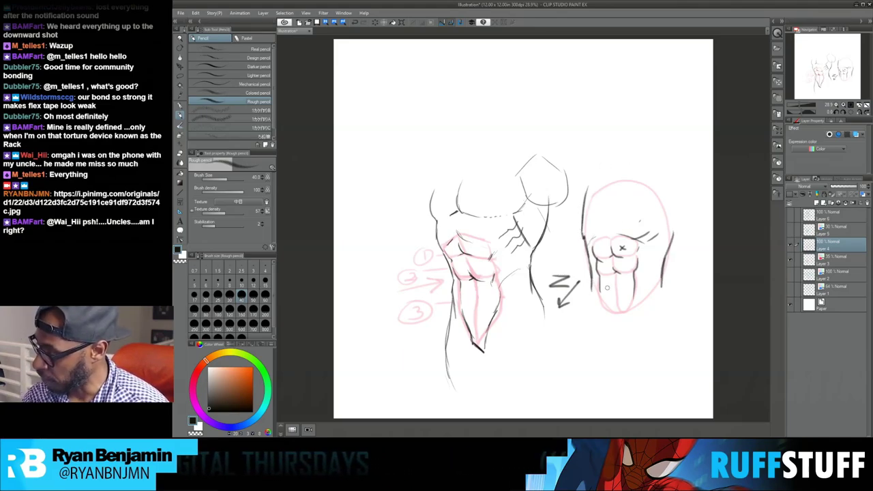
pyautogui.moveTo(612, 276); pyautogui.dragTo(615, 316)
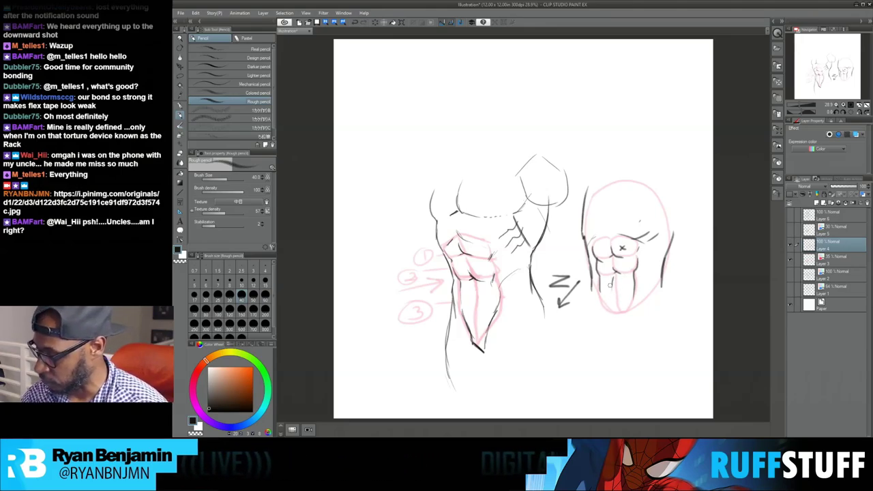
pyautogui.moveTo(610, 280); pyautogui.dragTo(615, 325)
pyautogui.hotkey('ctrl', 'z')
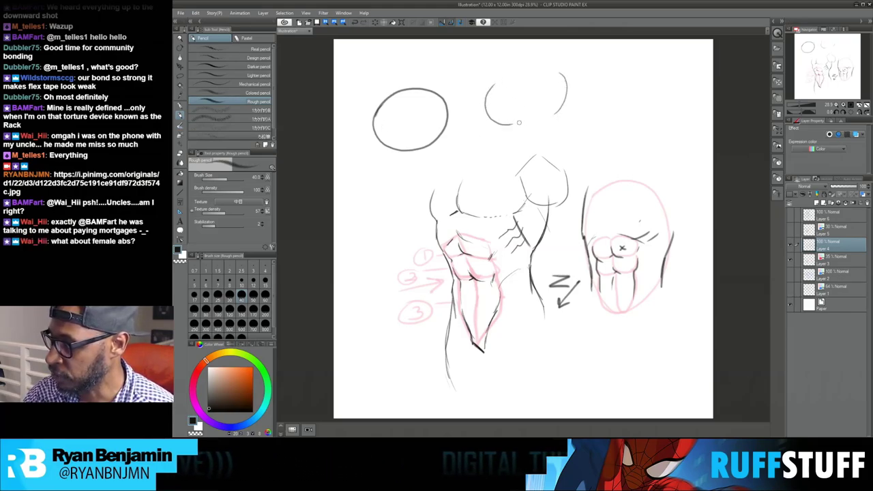
# Add short dashes along the upper edge of the broken-outline circle above the torsos on Layer 4.
pyautogui.moveTo(505, 78); pyautogui.dragTo(510, 77)
pyautogui.moveTo(524, 73); pyautogui.dragTo(527, 73)
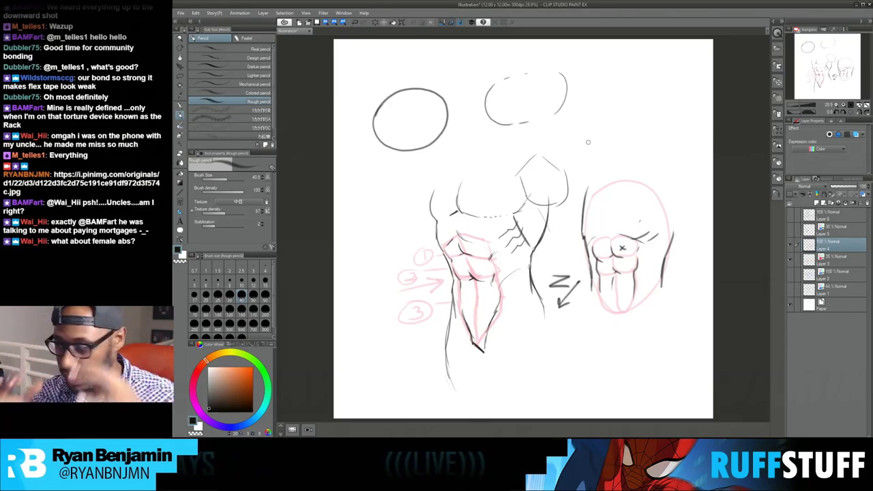
# Hide Layers 3 and 4, show Layer 5's torso sketch, and add a new raster layer above Layer 5.
pyautogui.click(791, 244)
pyautogui.click(791, 232)
pyautogui.click(789, 245)
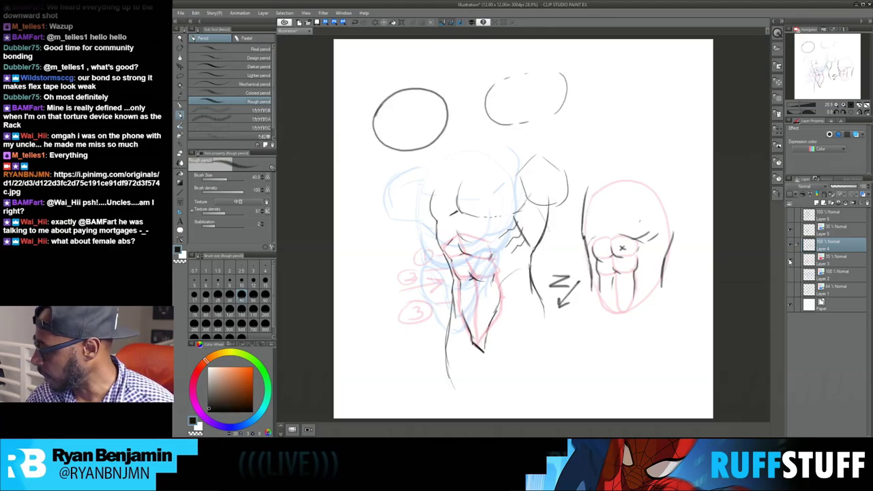
pyautogui.click(790, 259)
pyautogui.click(789, 245)
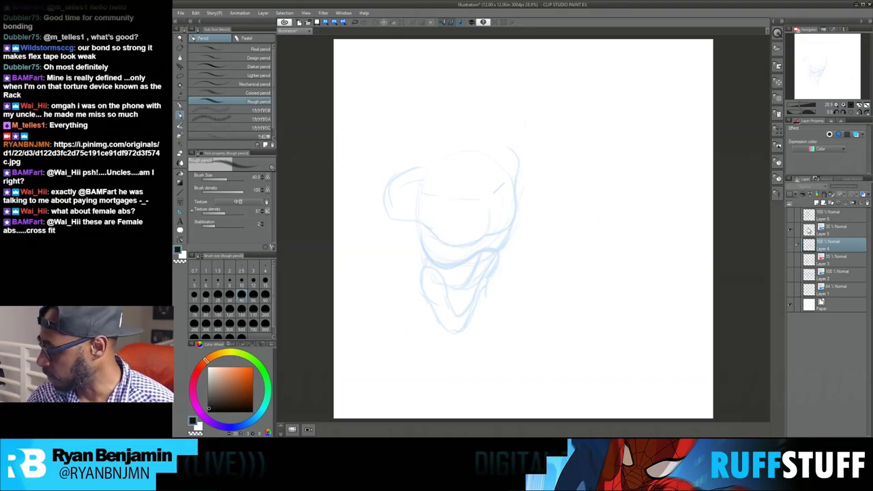
pyautogui.click(791, 218)
pyautogui.click(790, 218)
pyautogui.click(814, 204)
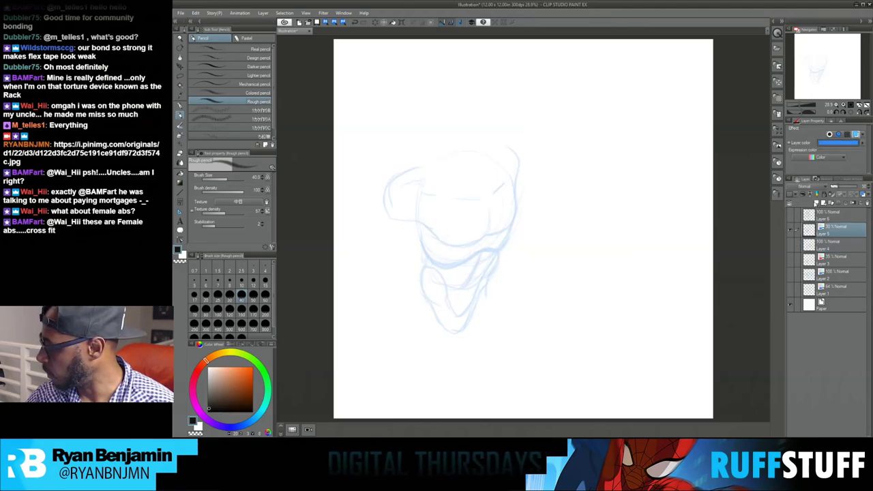
# Draw the rib arch, abdominal creases, waist, shoulder and chest contours over the faded sketch on the new layer.
pyautogui.moveTo(420, 225)
pyautogui.mouseDown()
pyautogui.moveTo(433, 240)
pyautogui.moveTo(480, 240)
pyautogui.moveTo(488, 217)
pyautogui.moveTo(510, 222)
pyautogui.moveTo(484, 282)
pyautogui.mouseUp()
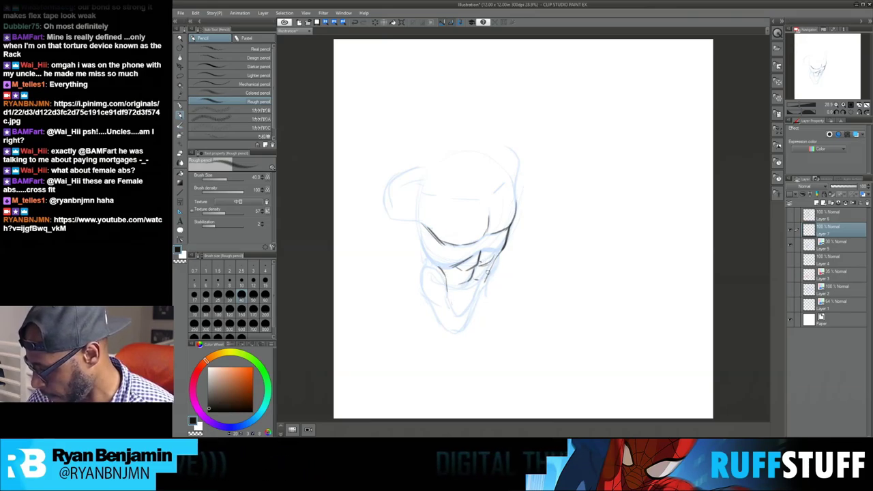
pyautogui.moveTo(490, 266); pyautogui.dragTo(489, 297)
pyautogui.moveTo(425, 253)
pyautogui.mouseDown()
pyautogui.moveTo(422, 268)
pyautogui.moveTo(390, 220)
pyautogui.mouseUp()
pyautogui.moveTo(388, 182)
pyautogui.mouseDown()
pyautogui.moveTo(384, 210)
pyautogui.moveTo(423, 166)
pyautogui.moveTo(438, 201)
pyautogui.moveTo(489, 210)
pyautogui.moveTo(479, 195)
pyautogui.moveTo(504, 184)
pyautogui.mouseUp()
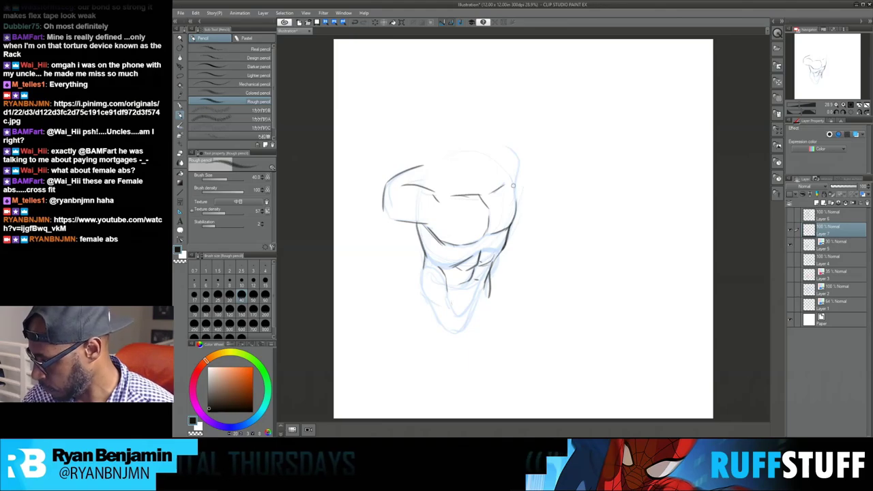
pyautogui.moveTo(500, 144); pyautogui.dragTo(516, 198)
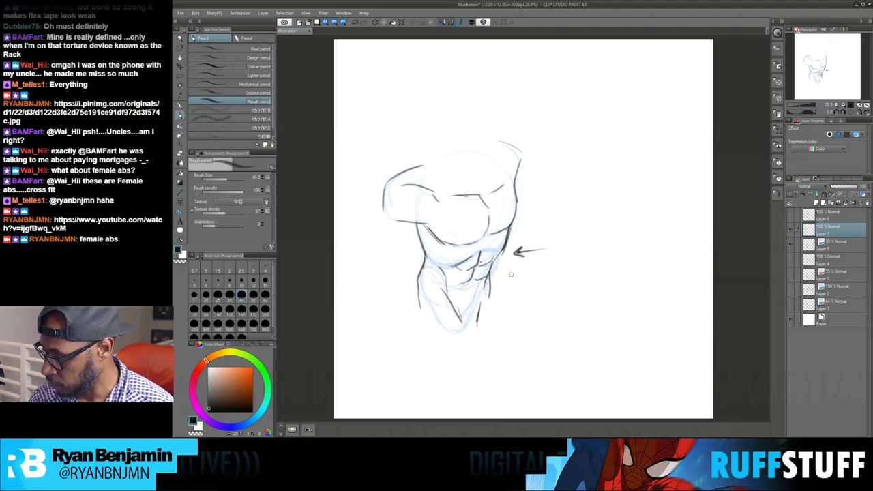
# Draw arrows pointing at the middle and lower abdominal sections along the torso's side.
pyautogui.moveTo(519, 268); pyautogui.dragTo(498, 269)
pyautogui.moveTo(506, 264)
pyautogui.mouseDown()
pyautogui.moveTo(499, 270)
pyautogui.moveTo(516, 278)
pyautogui.moveTo(518, 298)
pyautogui.mouseUp()
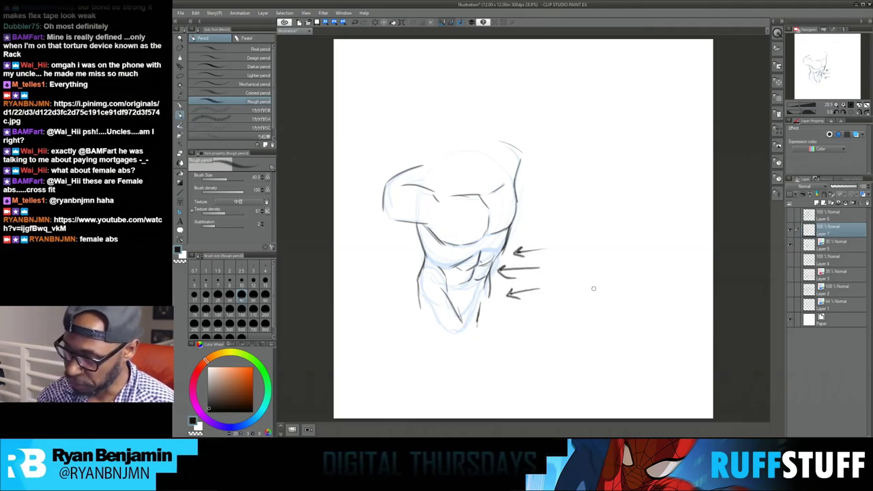
# Add another new raster layer directly above Layer 5.
pyautogui.click(823, 243)
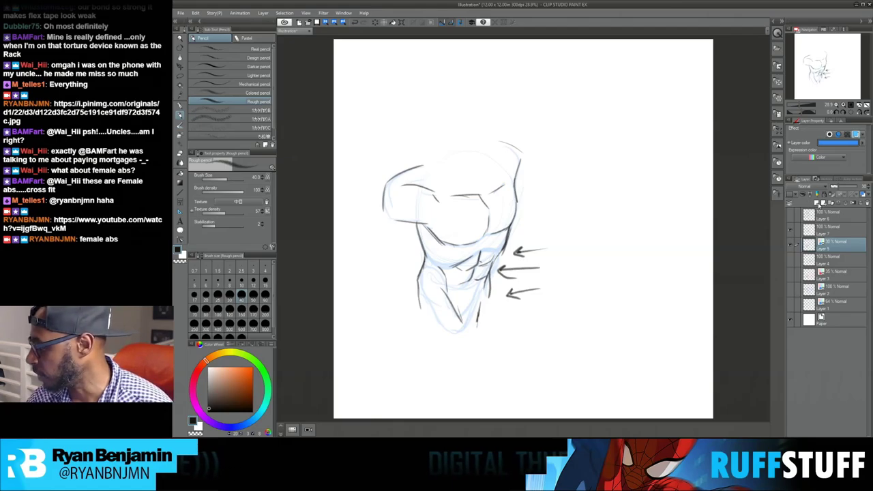
pyautogui.hotkey('ctrl', 'shift', 'n')
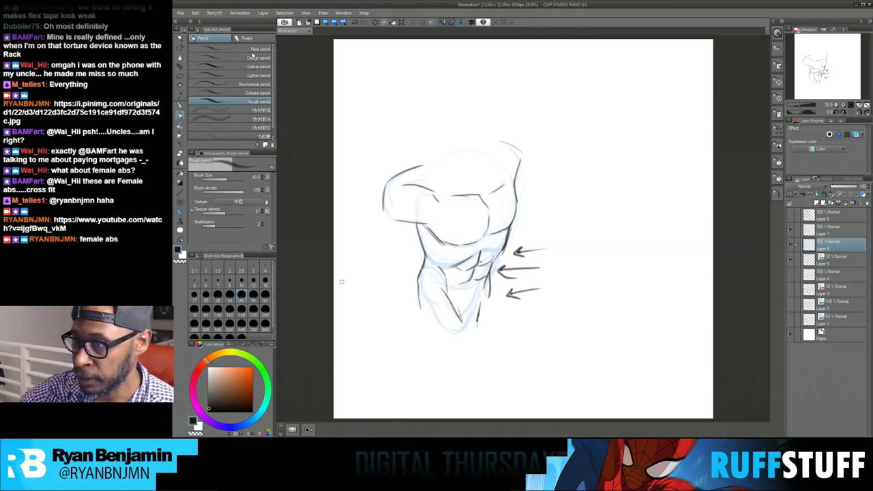
# Shade the side of the chest, the ribs and the upper abdominals with the Charcoal brush at size 70.
pyautogui.press('p')
pyautogui.press(']')
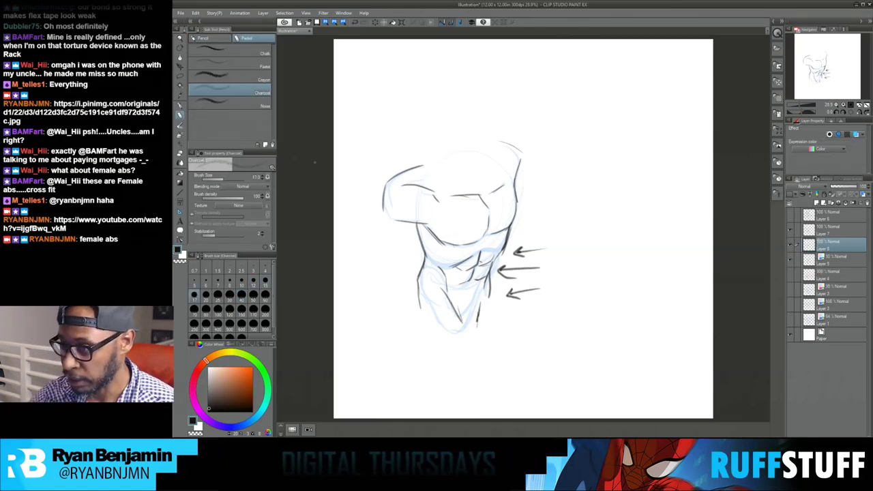
pyautogui.click(194, 294)
pyautogui.press(']')
pyautogui.moveTo(472, 255)
pyautogui.mouseDown()
pyautogui.moveTo(443, 268)
pyautogui.moveTo(471, 255)
pyautogui.moveTo(436, 268)
pyautogui.moveTo(445, 244)
pyautogui.moveTo(450, 277)
pyautogui.mouseUp()
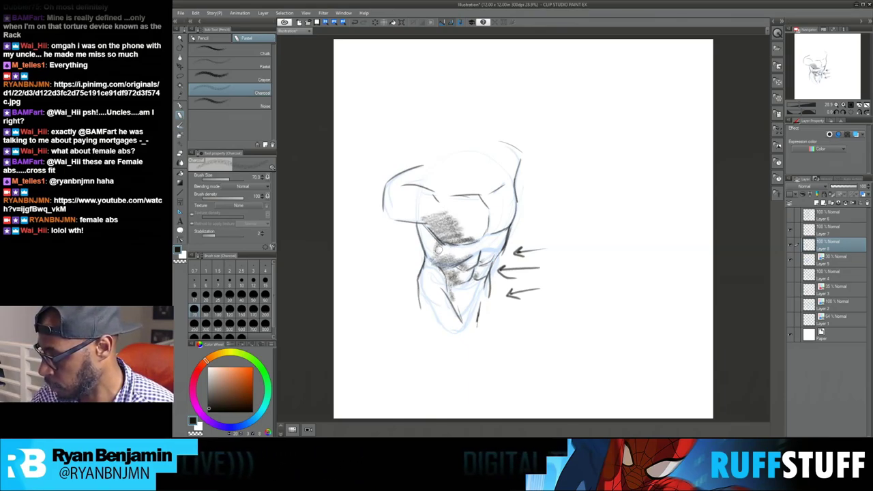
pyautogui.moveTo(433, 244); pyautogui.dragTo(424, 232)
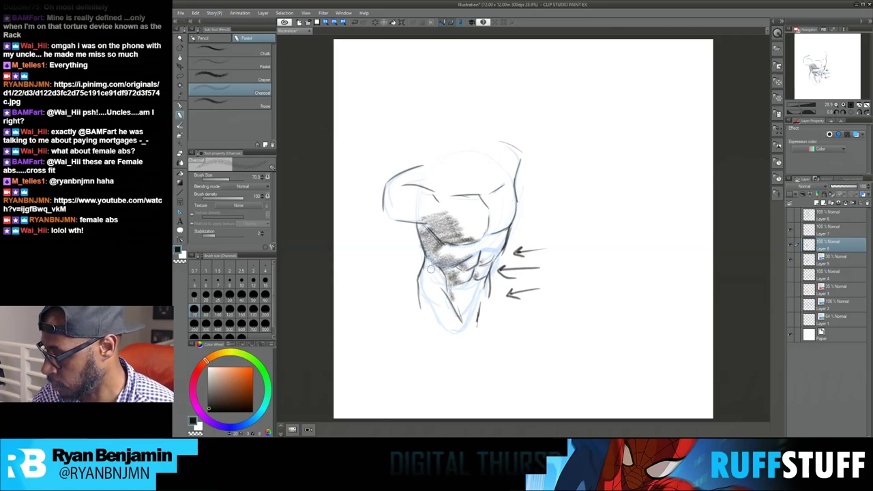
# Extend the charcoal shading down the waist and lower abdomen, and shade the far edge of the chest.
pyautogui.moveTo(425, 265)
pyautogui.mouseDown()
pyautogui.moveTo(438, 302)
pyautogui.moveTo(432, 264)
pyautogui.moveTo(432, 308)
pyautogui.moveTo(449, 295)
pyautogui.moveTo(463, 319)
pyautogui.moveTo(450, 315)
pyautogui.moveTo(453, 293)
pyautogui.moveTo(466, 322)
pyautogui.mouseUp()
pyautogui.moveTo(450, 268)
pyautogui.mouseDown()
pyautogui.moveTo(457, 277)
pyautogui.moveTo(424, 280)
pyautogui.mouseUp()
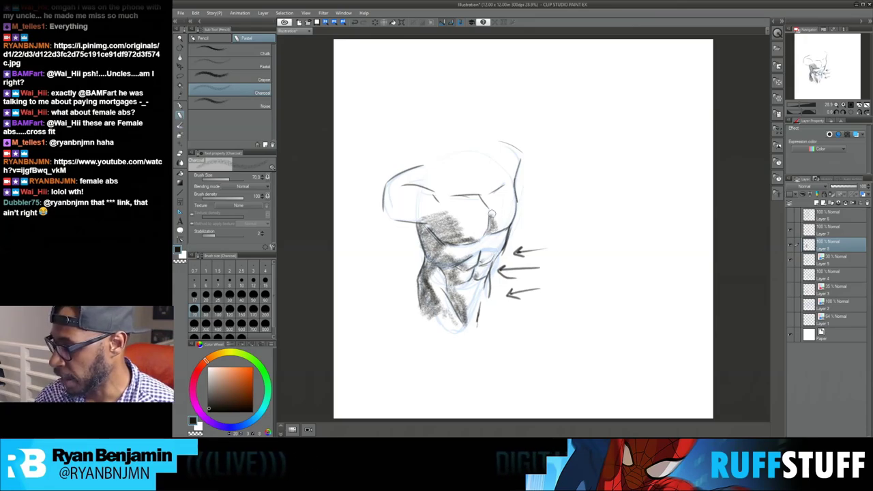
pyautogui.moveTo(492, 220); pyautogui.dragTo(490, 232)
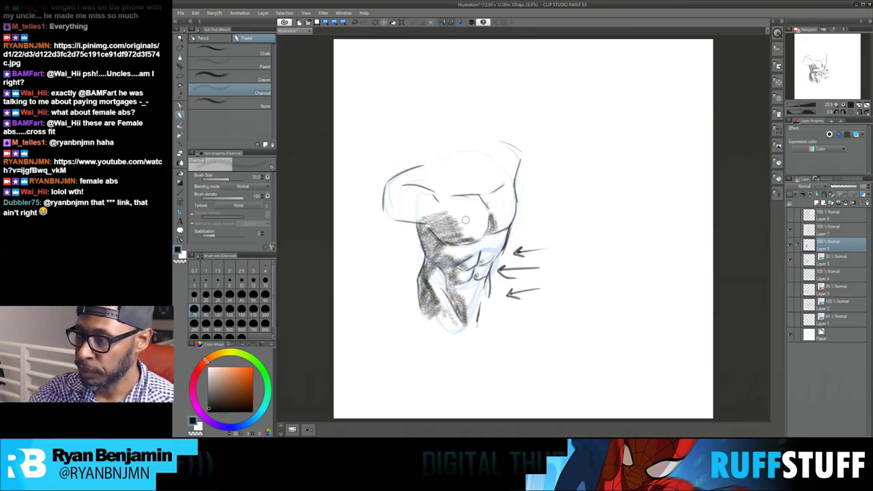
# Darken and sharpen the edges of the chest and abdominal shadows with the Rough pencil at size 50.
pyautogui.click(207, 38)
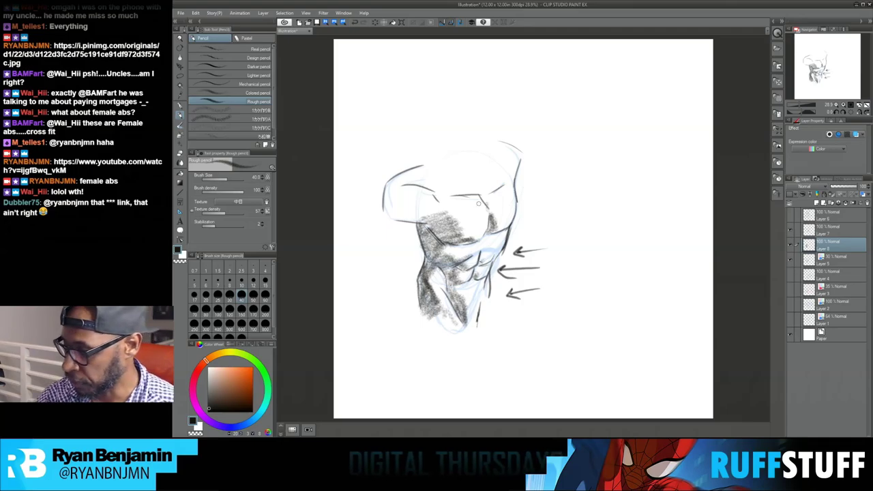
pyautogui.press(']')
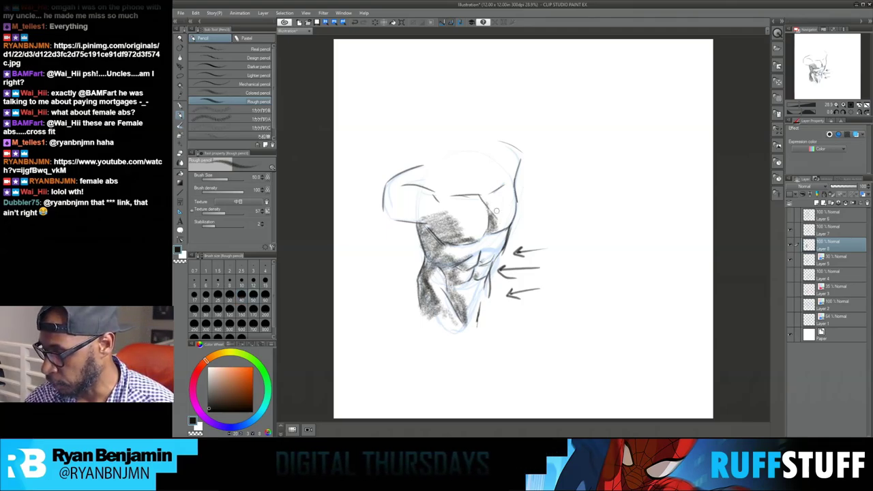
pyautogui.moveTo(495, 215); pyautogui.dragTo(497, 226)
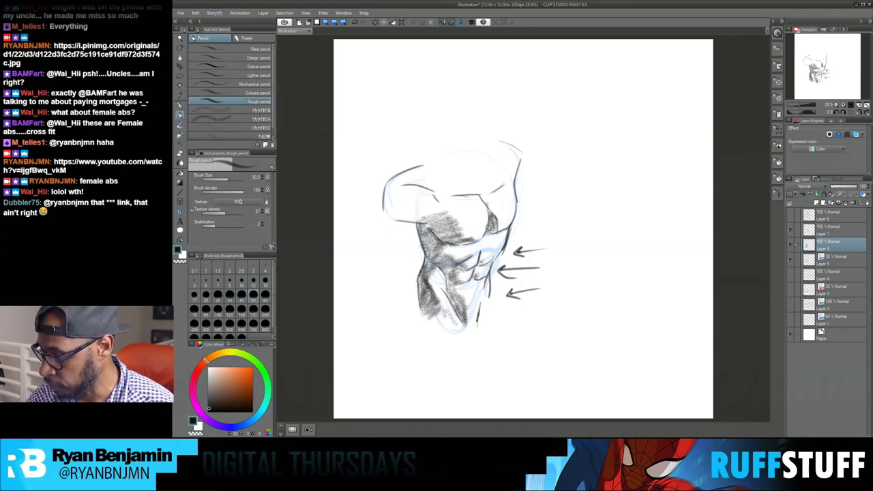
pyautogui.moveTo(442, 212); pyautogui.dragTo(459, 226)
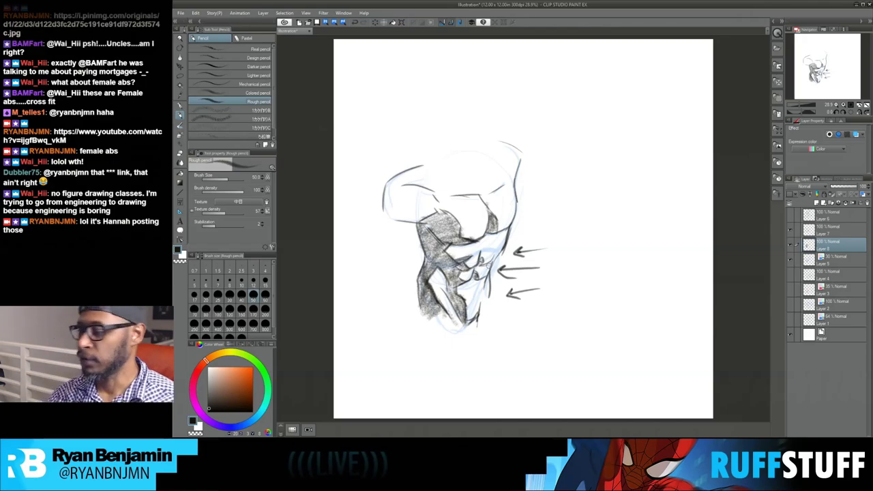
# Hide the charcoal shading layer and add a new raster layer above Layer 7.
pyautogui.click(791, 243)
pyautogui.click(790, 231)
pyautogui.click(790, 231)
pyautogui.click(823, 230)
pyautogui.click(817, 203)
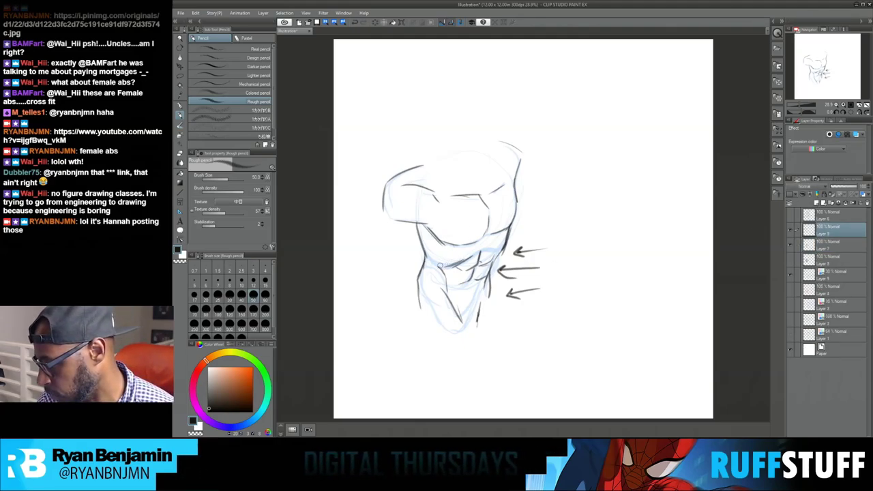
# Hatch the ribs, abdominals, waist and lower abdomen with the Rough pencil at size 30 on the new layer.
pyautogui.press('[')
pyautogui.press('[')
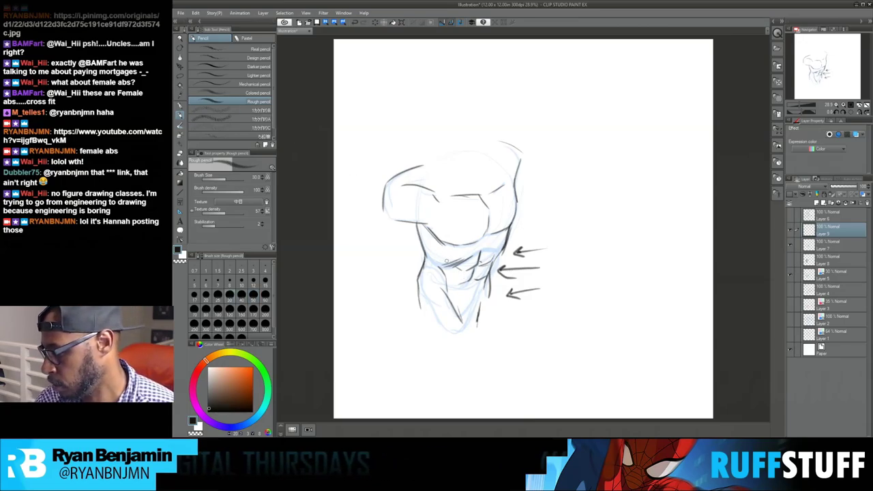
pyautogui.moveTo(435, 259); pyautogui.dragTo(452, 251)
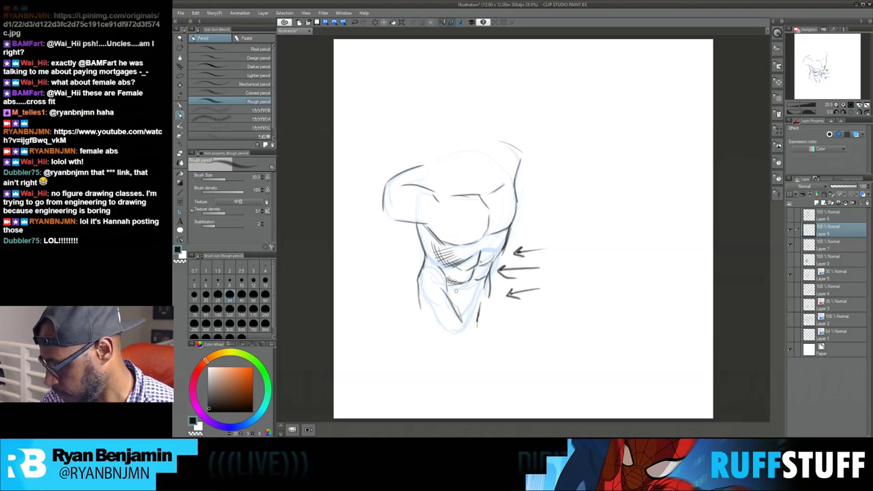
pyautogui.moveTo(455, 294); pyautogui.dragTo(458, 315)
pyautogui.moveTo(424, 287)
pyautogui.mouseDown()
pyautogui.moveTo(434, 283)
pyautogui.moveTo(430, 275)
pyautogui.moveTo(435, 295)
pyautogui.mouseUp()
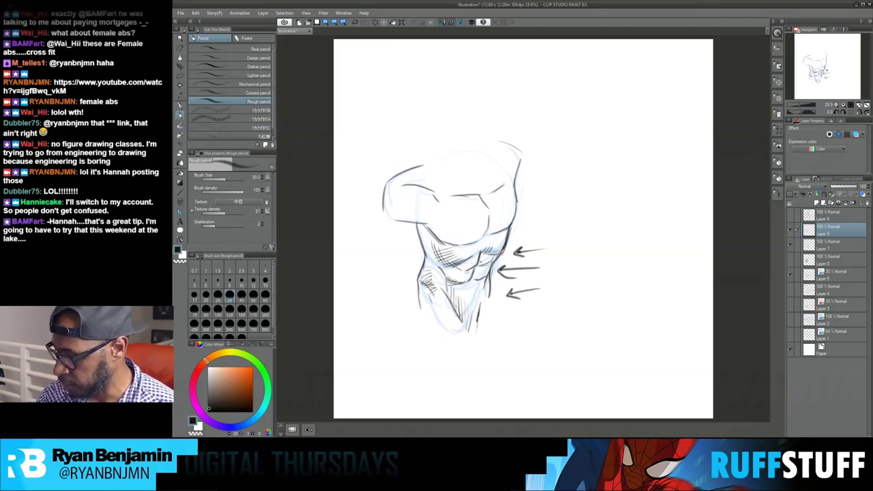
# Toggle the hatching layer and the Layer 7 contours off and on to compare the torso with and without them.
pyautogui.click(791, 232)
pyautogui.click(791, 232)
pyautogui.click(791, 232)
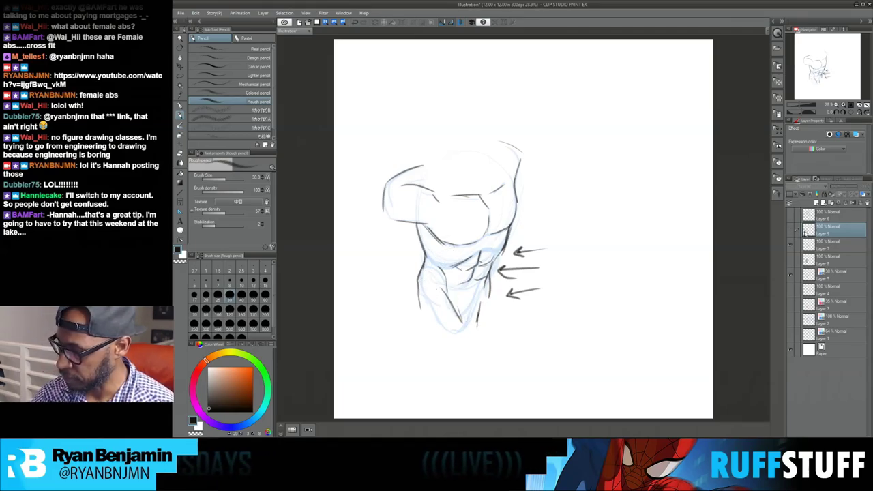
pyautogui.click(791, 232)
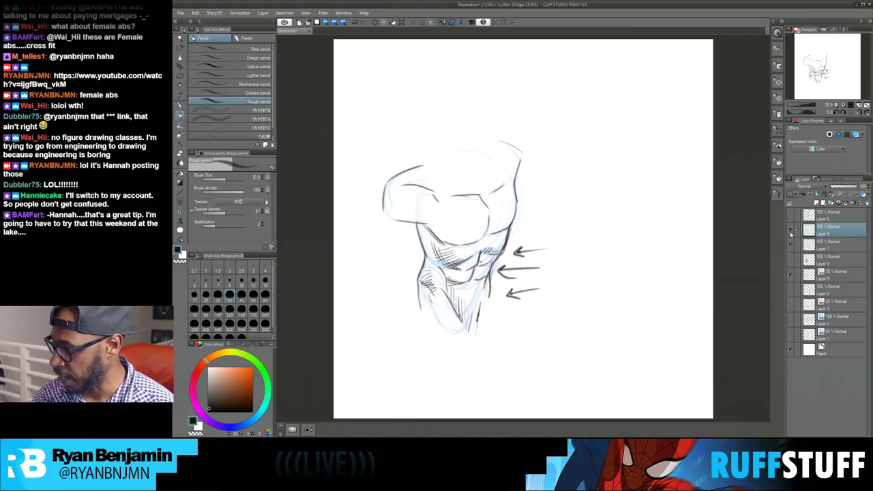
pyautogui.click(791, 233)
pyautogui.click(791, 247)
pyautogui.click(790, 247)
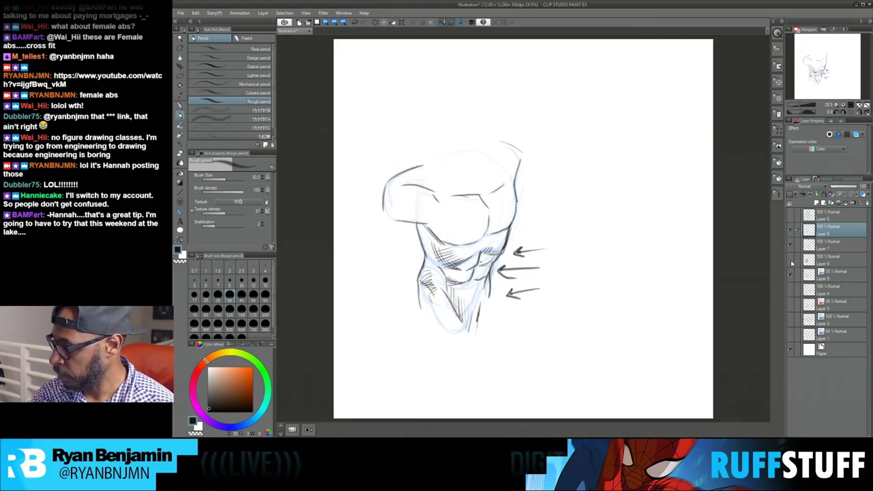
# Show the charcoal shading layer again and add a new raster layer above the hatching layer.
pyautogui.click(791, 262)
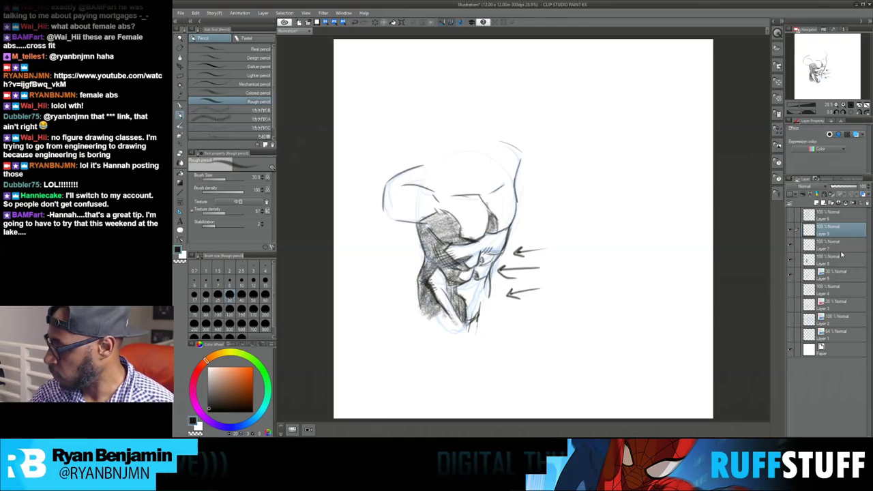
pyautogui.click(816, 203)
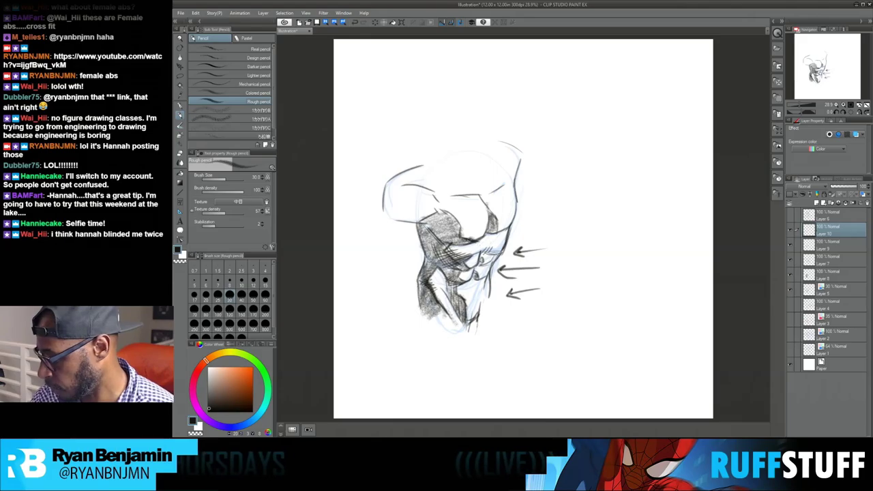
pyautogui.moveTo(585, 292); pyautogui.dragTo(598, 259)
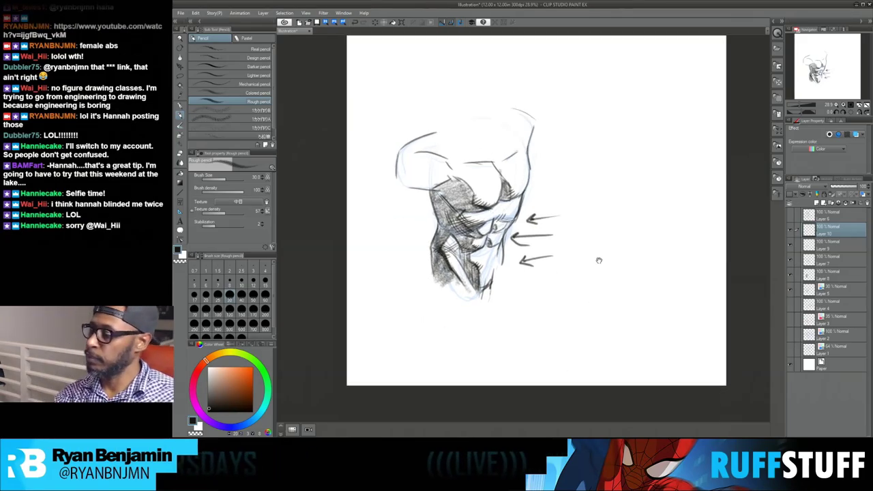